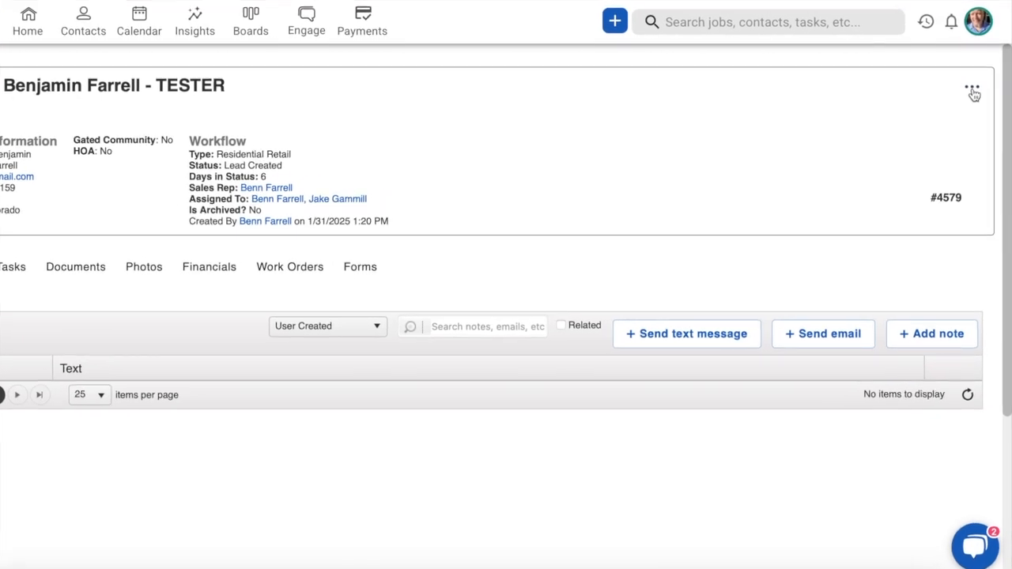
- Create a new document for the open contact using the "SALES - Residential ReRoof takeoff" design template
click(966, 98)
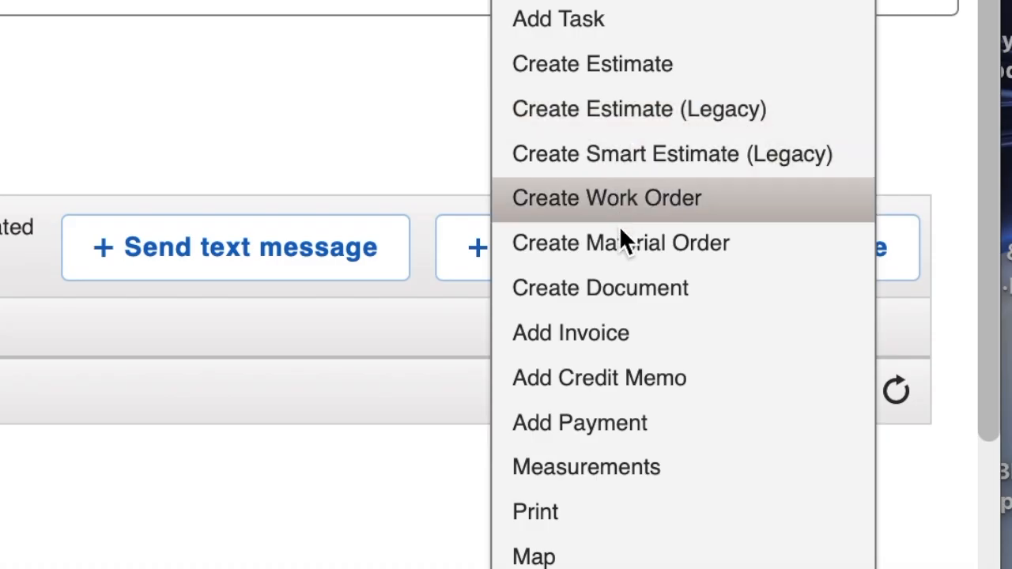
click(625, 290)
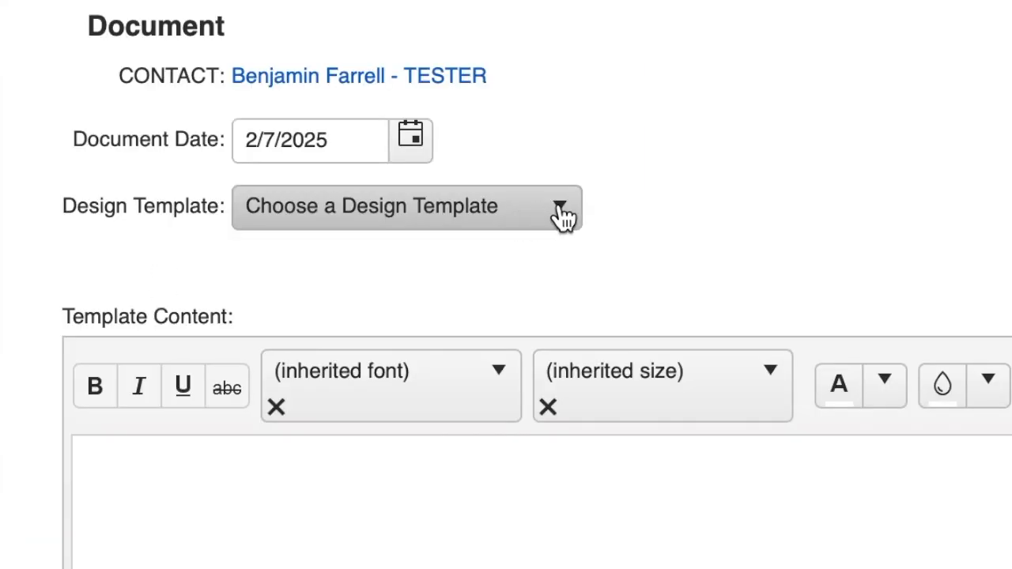
click(560, 210)
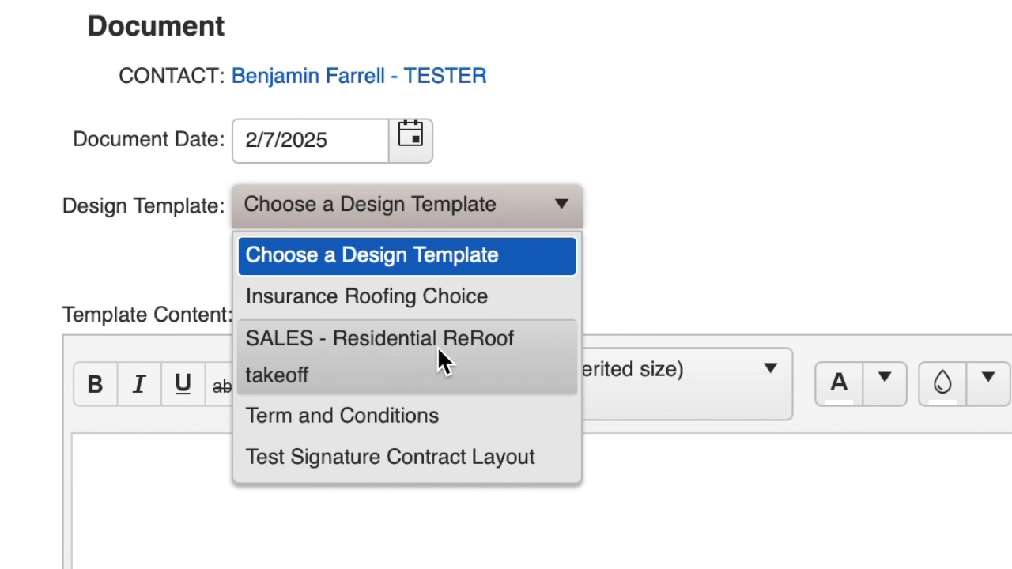
click(408, 363)
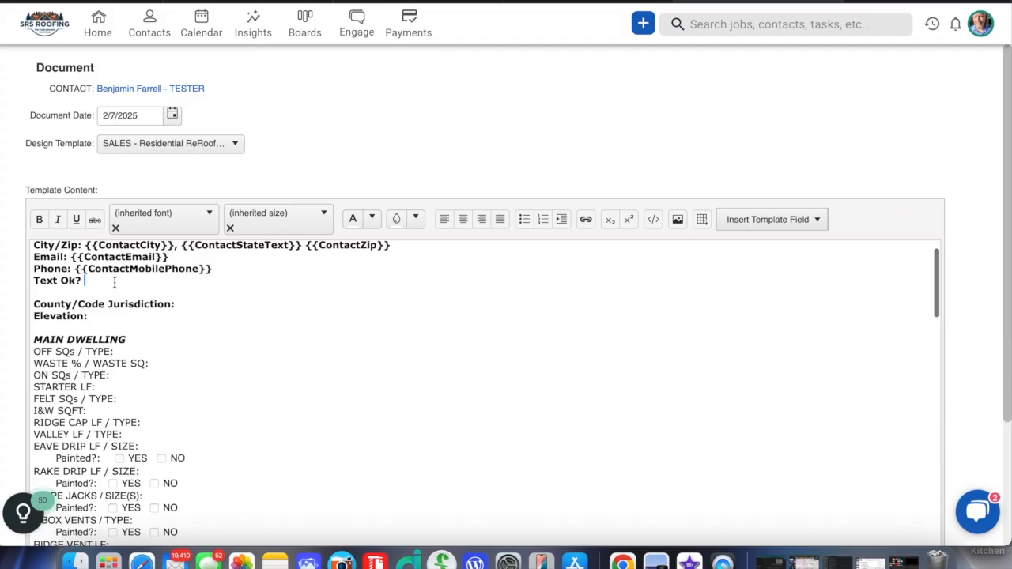
- Examine the template's contact placeholders, jurisdiction and elevation lines, and the MAIN DWELLING takeoff items with their YES/NO checkboxes
click(240, 328)
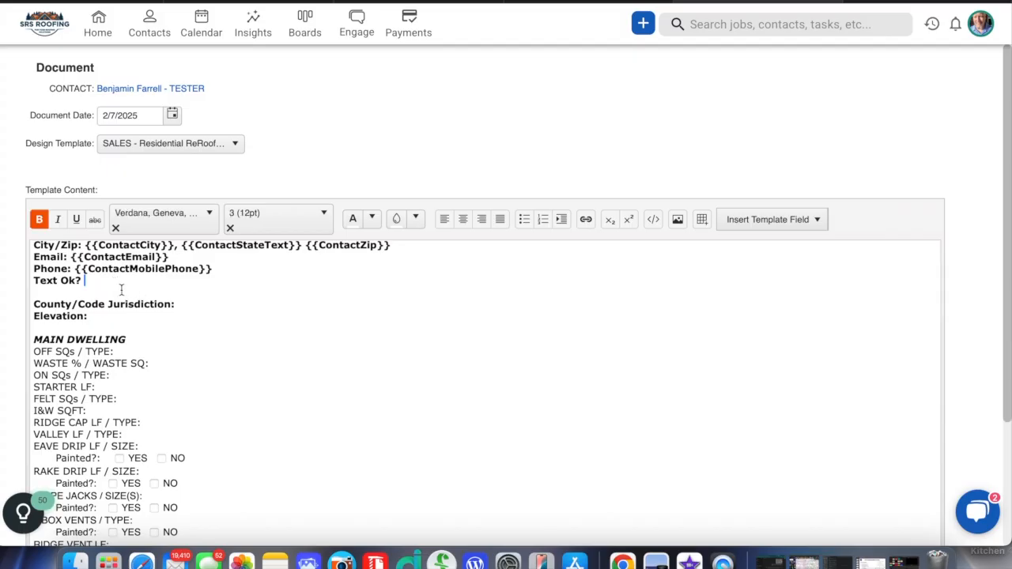
click(197, 304)
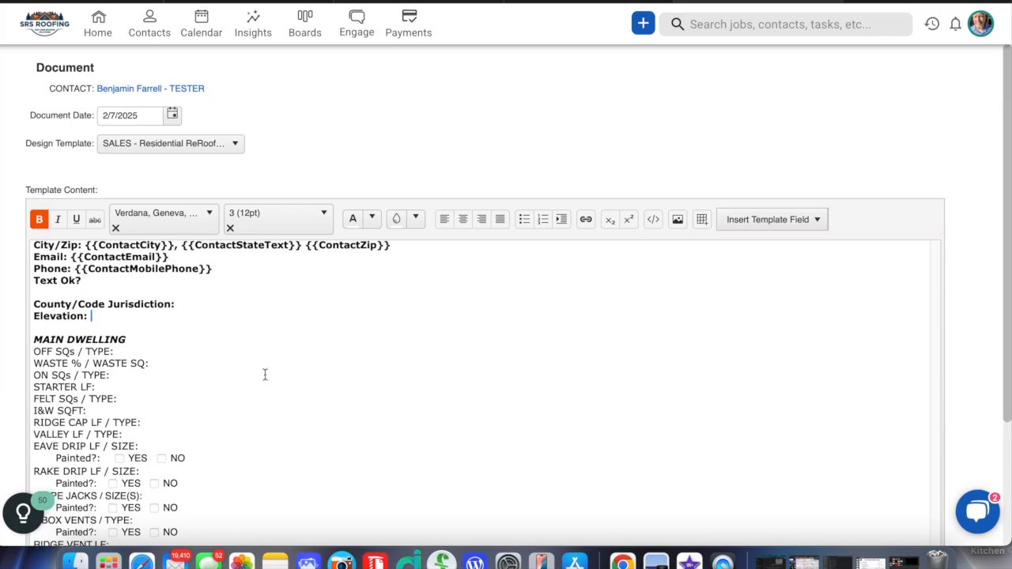
scroll(265, 375, down, 3)
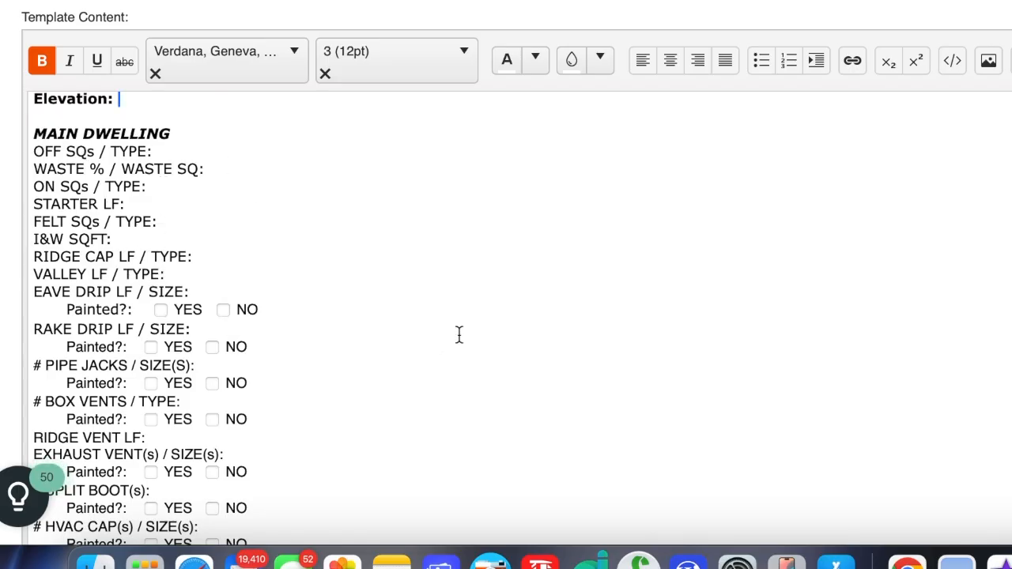
scroll(461, 332, down, 3)
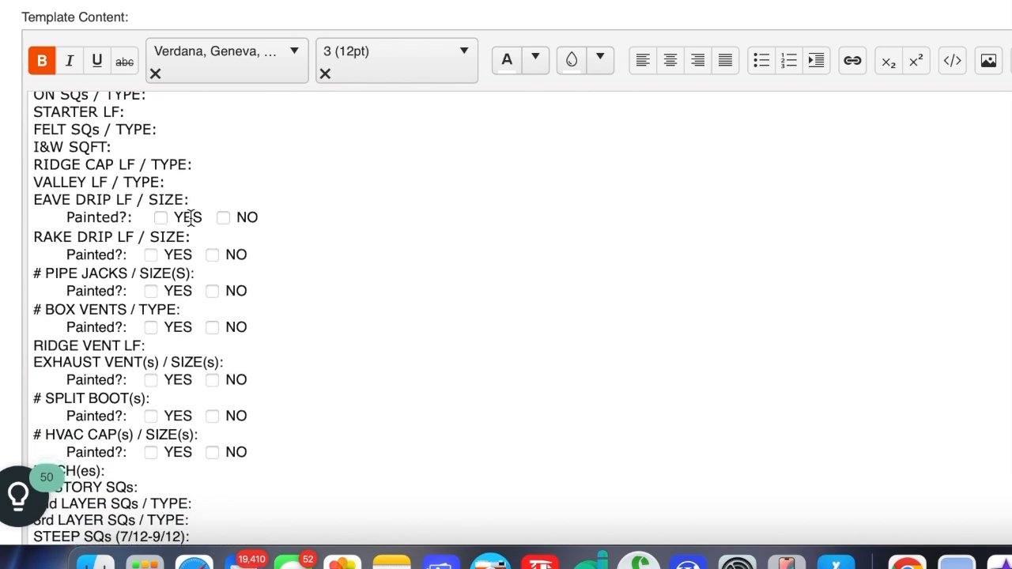
click(160, 219)
click(161, 218)
scroll(482, 287, down, 5)
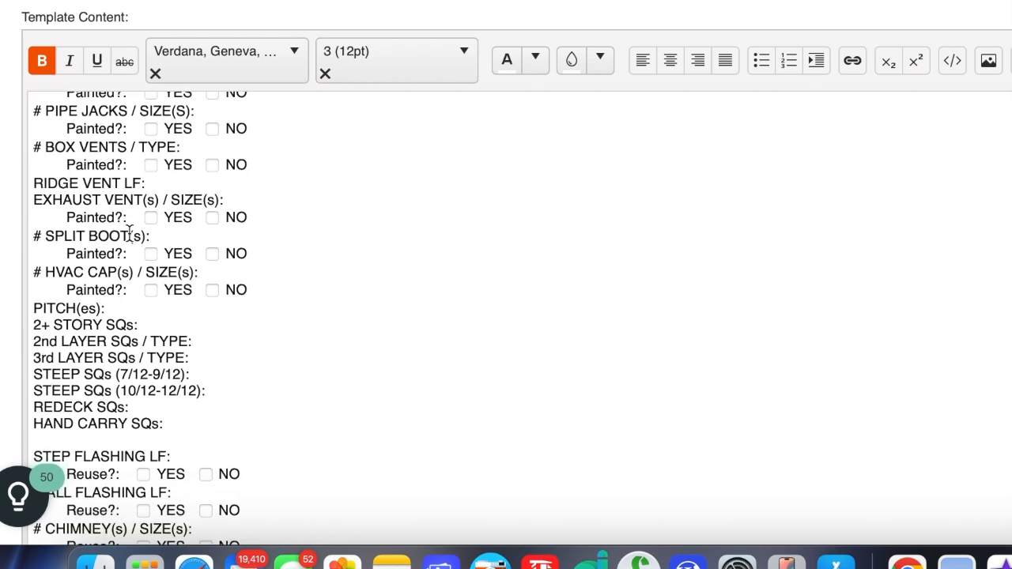
scroll(339, 345, down, 5)
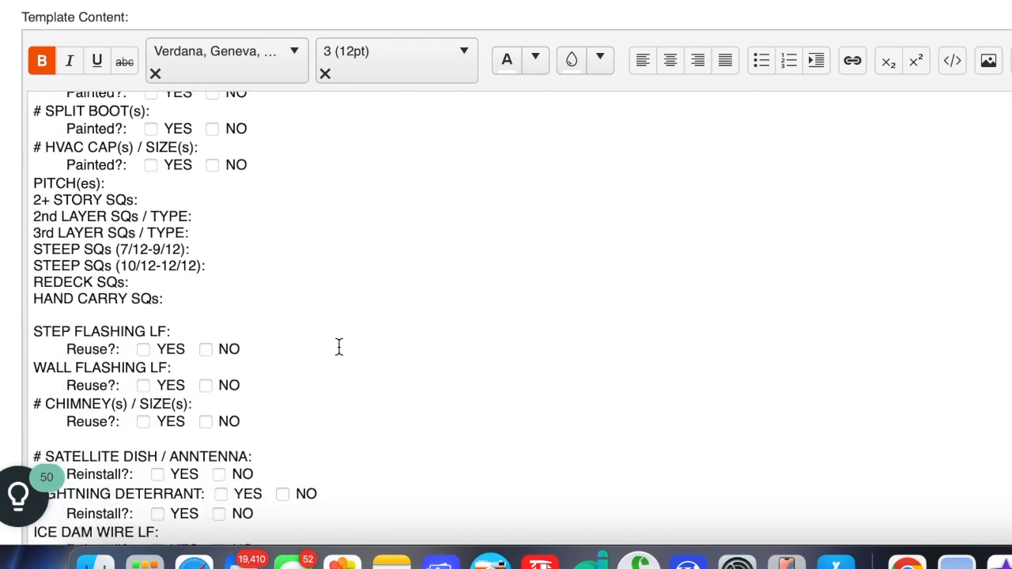
scroll(339, 345, down, 2)
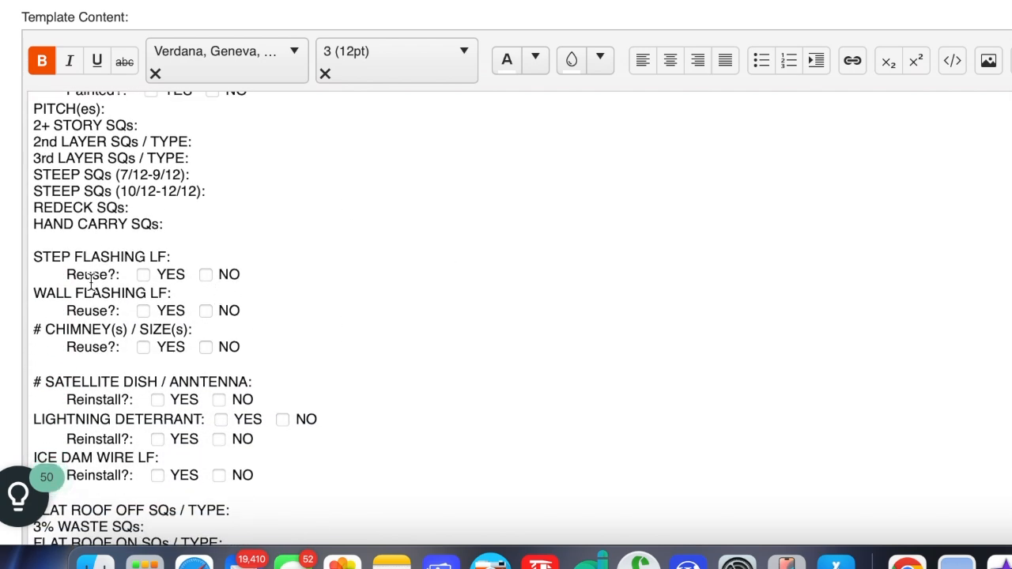
scroll(375, 308, down, 4)
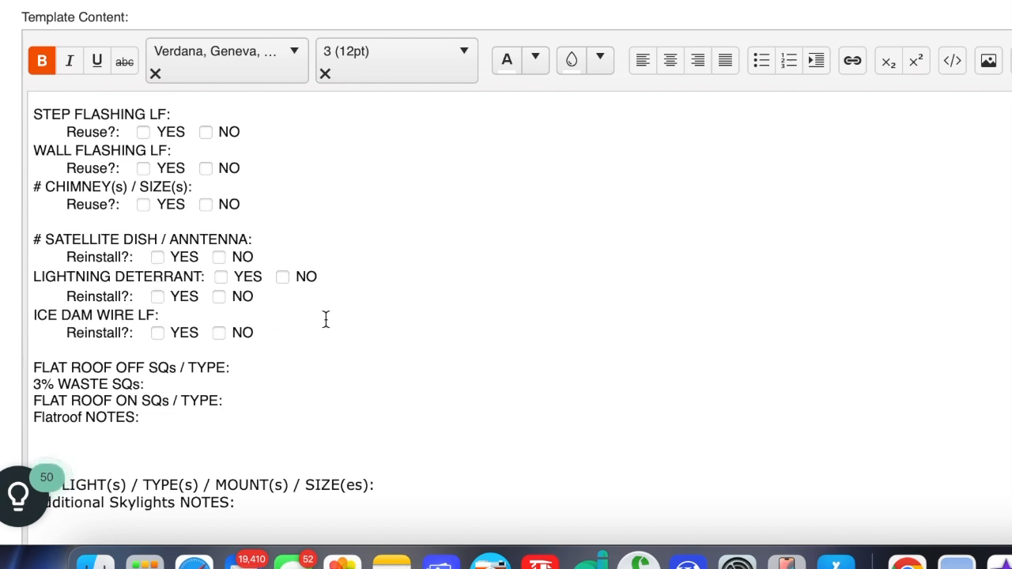
scroll(371, 327, down, 4)
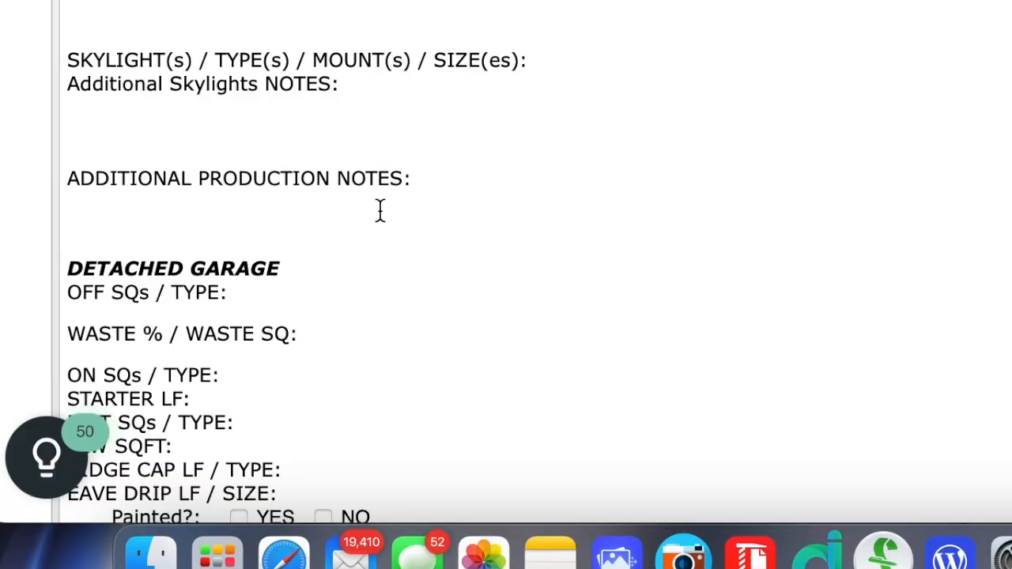
- Go back over the MAIN DWELLING section from its beginning through the flashing, flat roof, skylight and production notes lines
scroll(424, 128, up, 10)
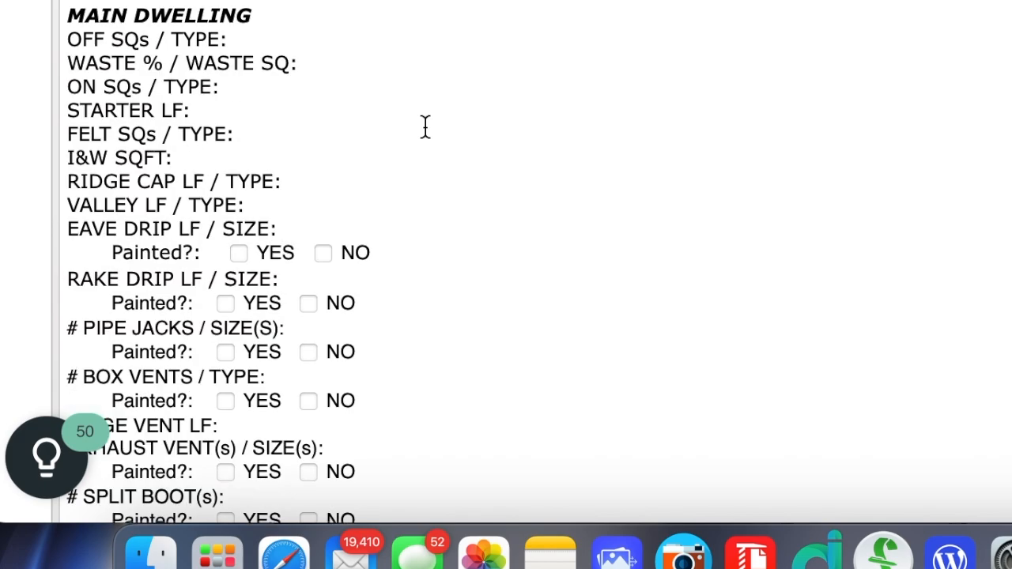
scroll(425, 128, up, 1)
scroll(425, 128, down, 5)
scroll(425, 128, up, 1)
scroll(425, 128, down, 8)
scroll(425, 128, down, 3)
scroll(424, 128, down, 3)
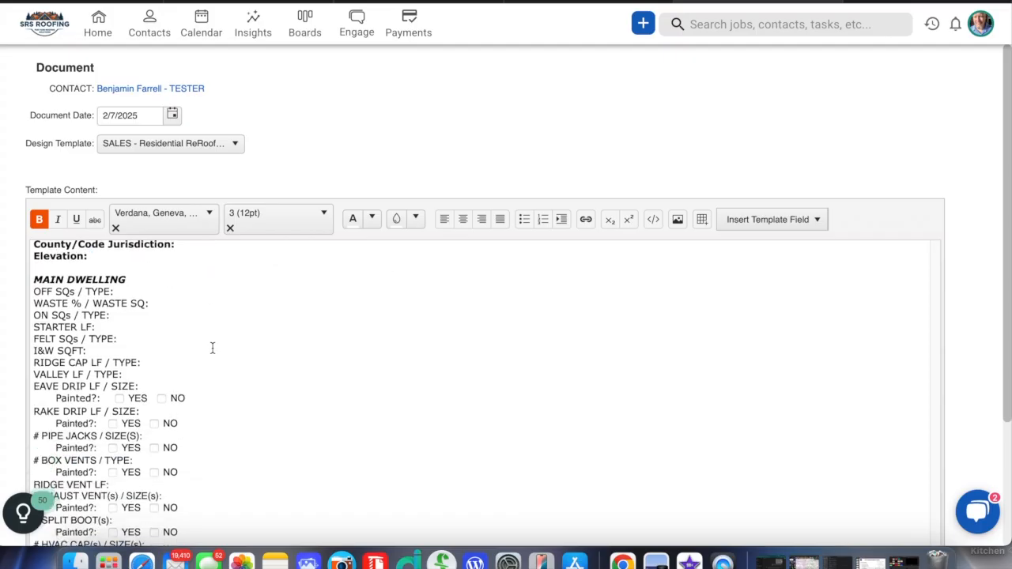
scroll(212, 348, down, 6)
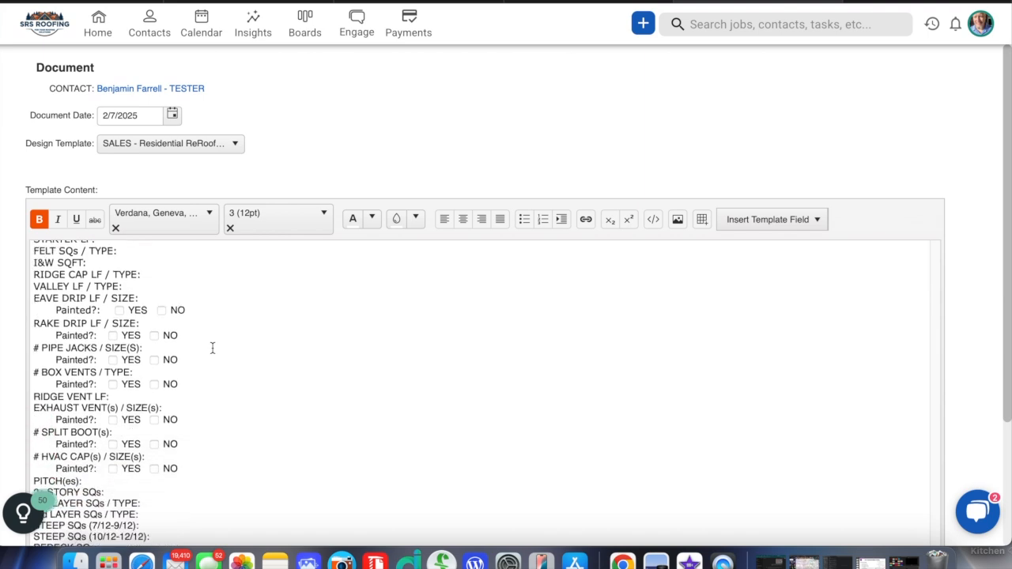
scroll(212, 348, down, 3)
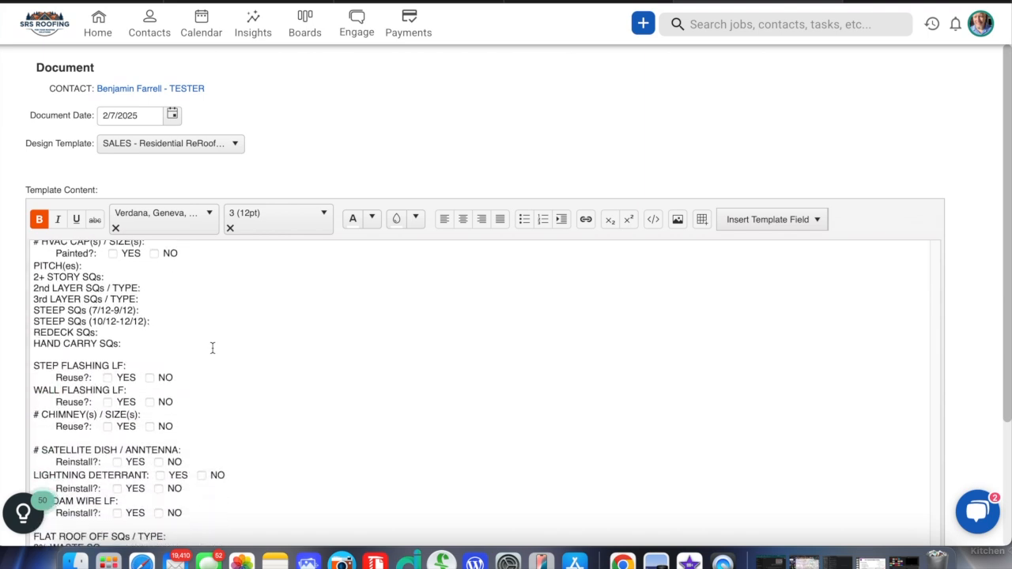
scroll(212, 348, down, 5)
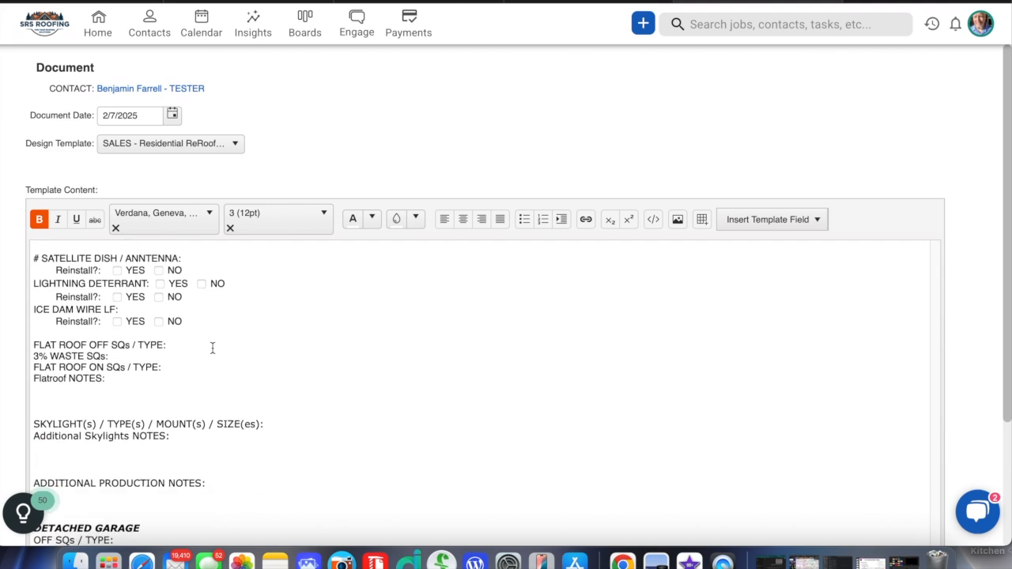
scroll(212, 347, down, 1)
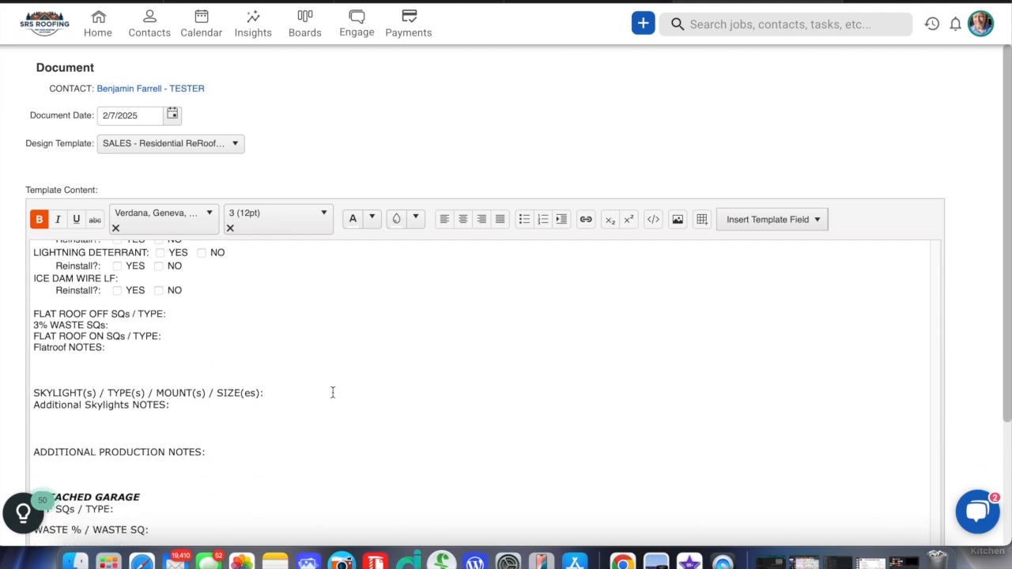
scroll(216, 326, down, 4)
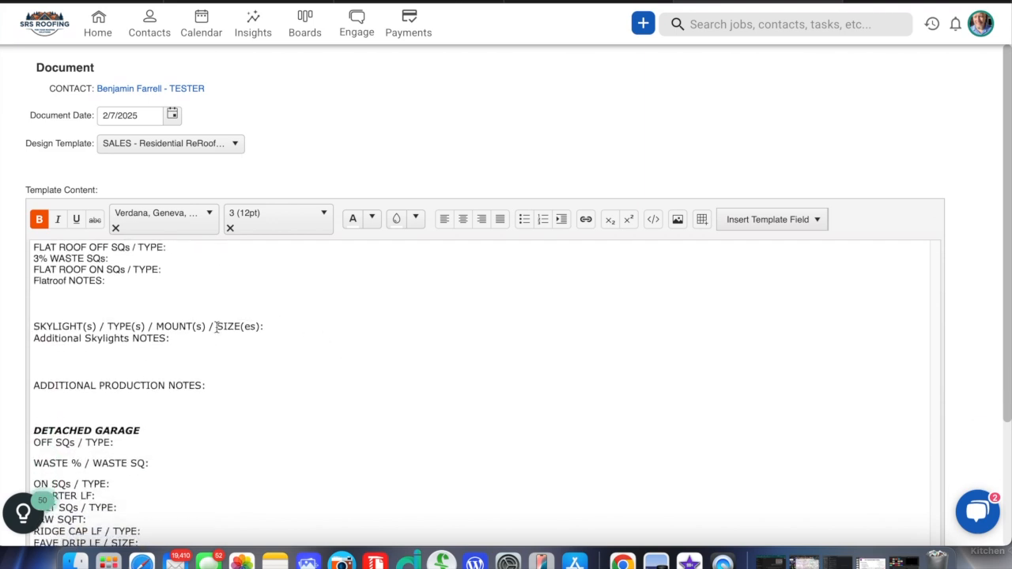
- Review the detached garage and detached shed sections and the job total lines at the end of the template
scroll(216, 326, down, 2)
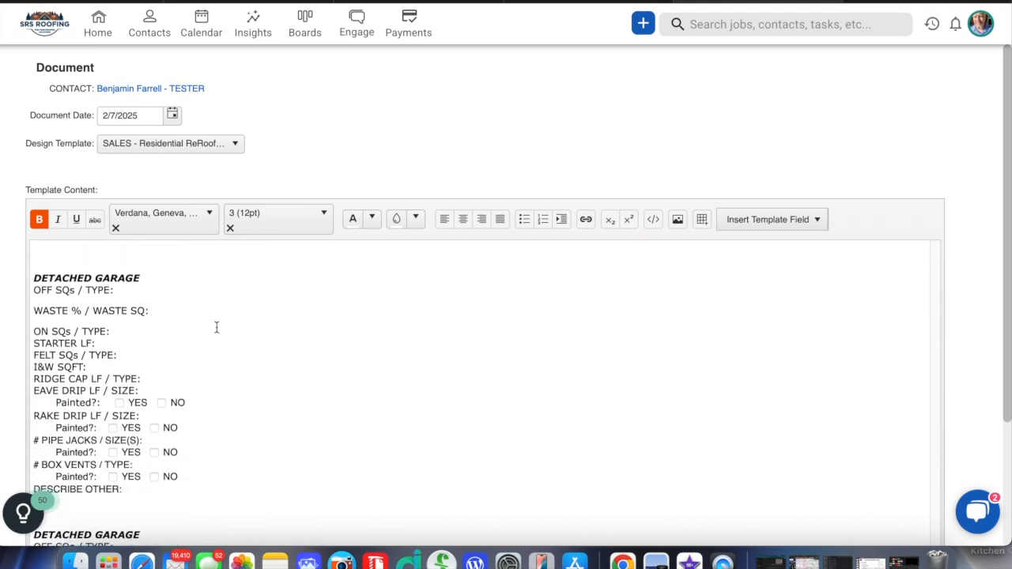
scroll(216, 326, up, 2)
scroll(216, 327, down, 2)
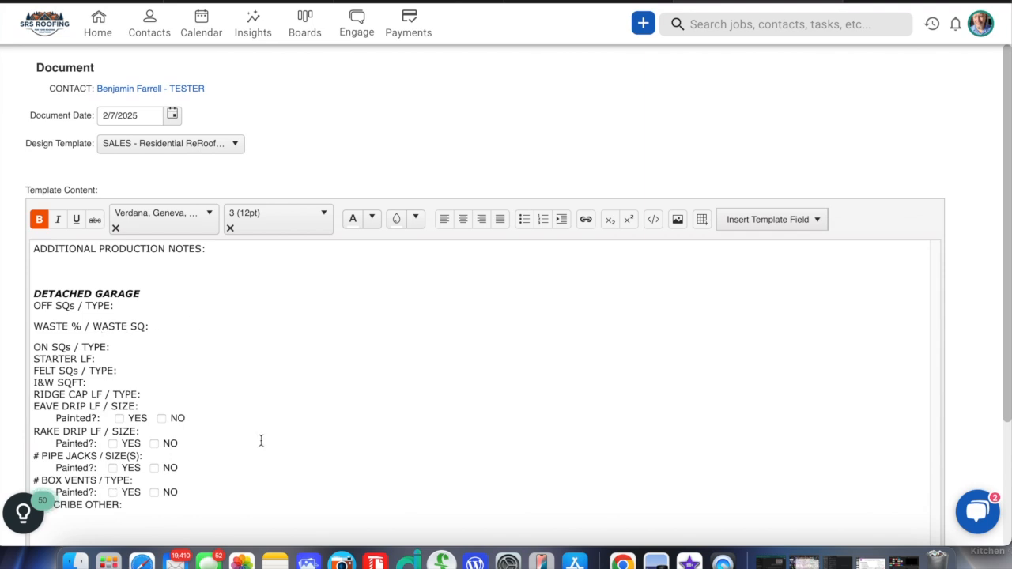
scroll(261, 440, down, 2)
scroll(195, 340, up, 2)
scroll(195, 340, down, 4)
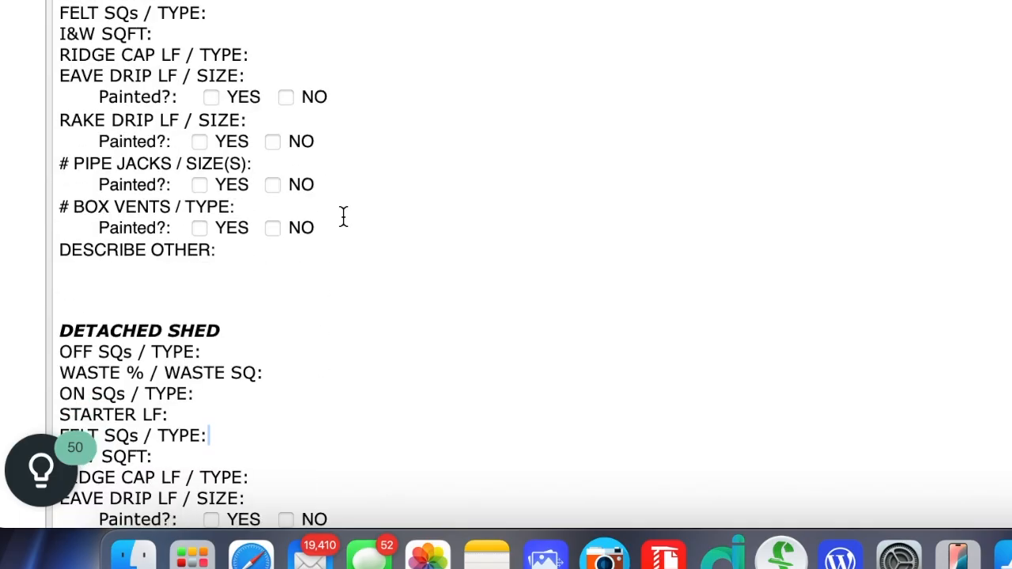
scroll(343, 216, down, 5)
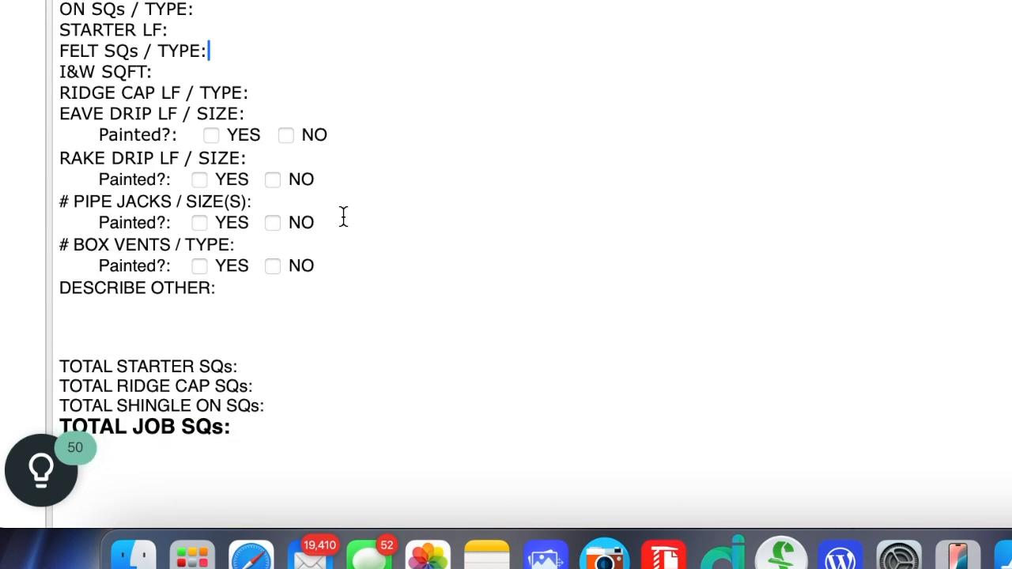
scroll(343, 217, up, 6)
scroll(343, 217, up, 2)
scroll(343, 216, down, 2)
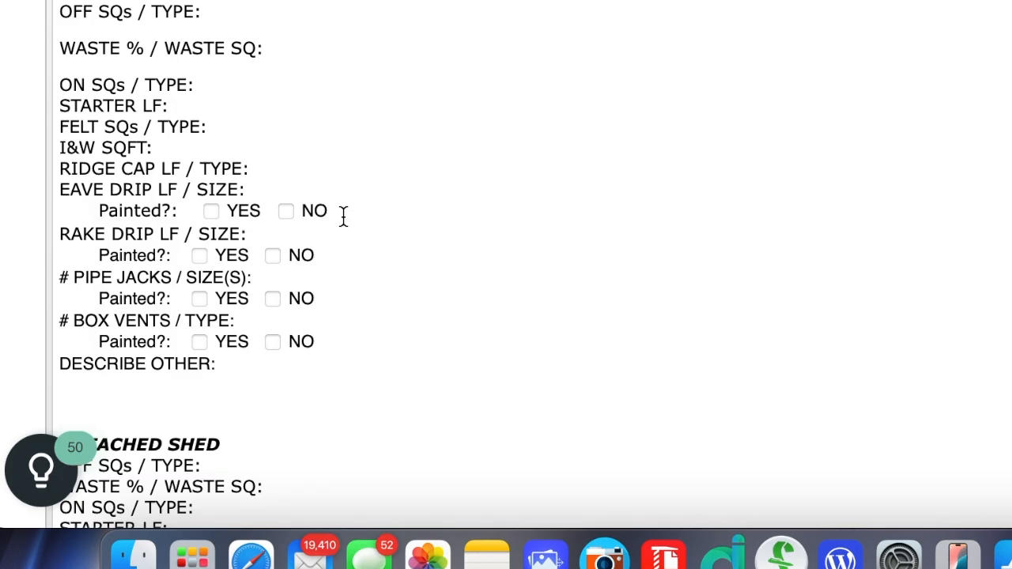
- Duplicate the whole DETACHED SHED section, from its heading to DESCRIBE OTHER, into the space before the TOTAL STARTER SQs line
scroll(343, 216, up, 1)
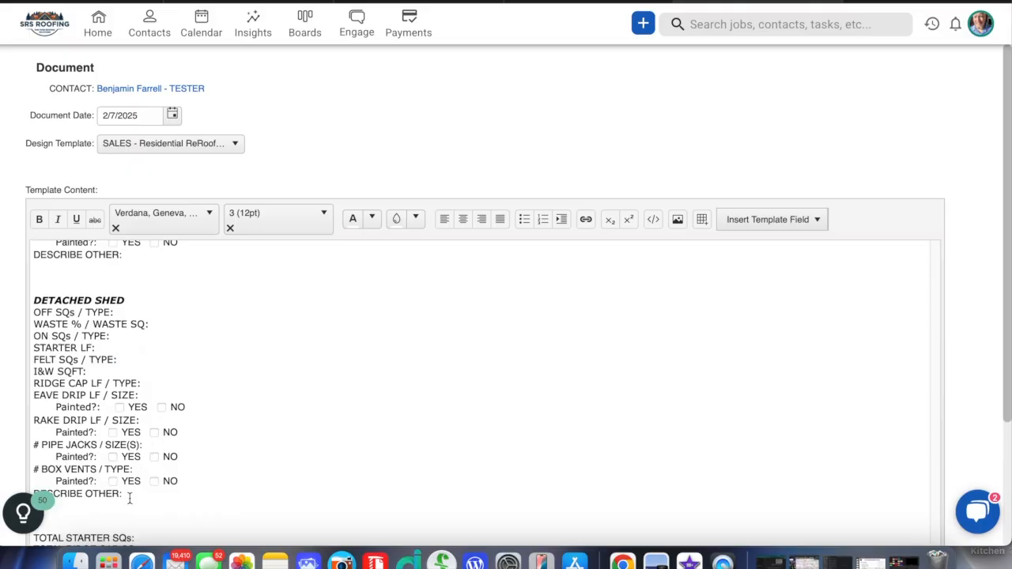
drag(128, 498, 30, 302)
key(ctrl+c)
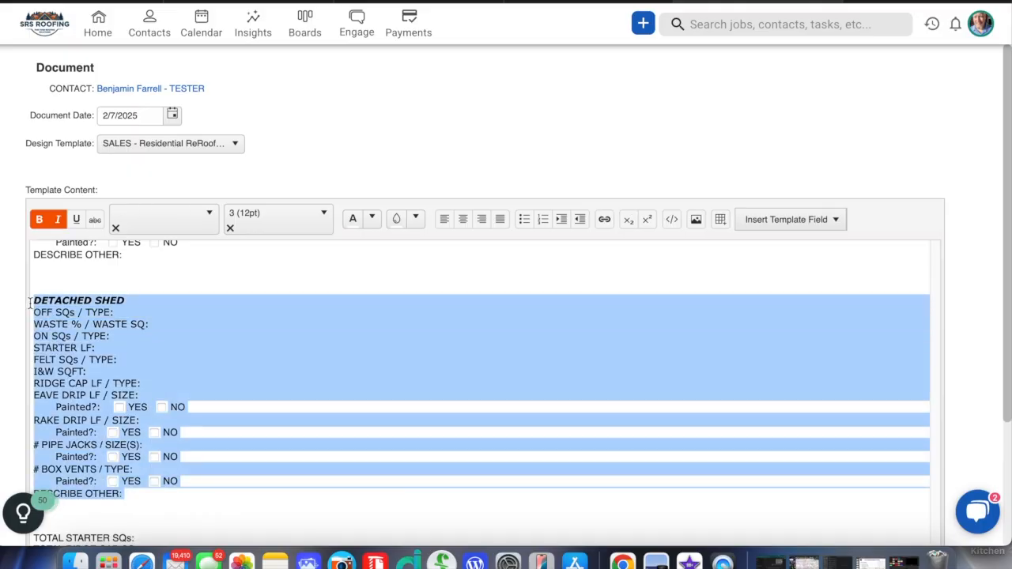
scroll(30, 303, down, 2)
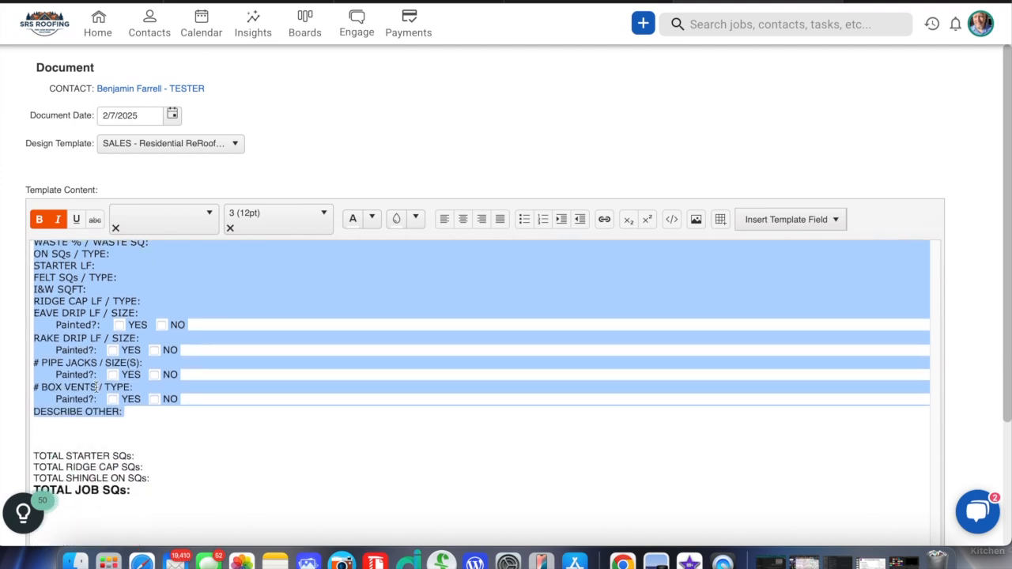
click(102, 428)
key(Return)
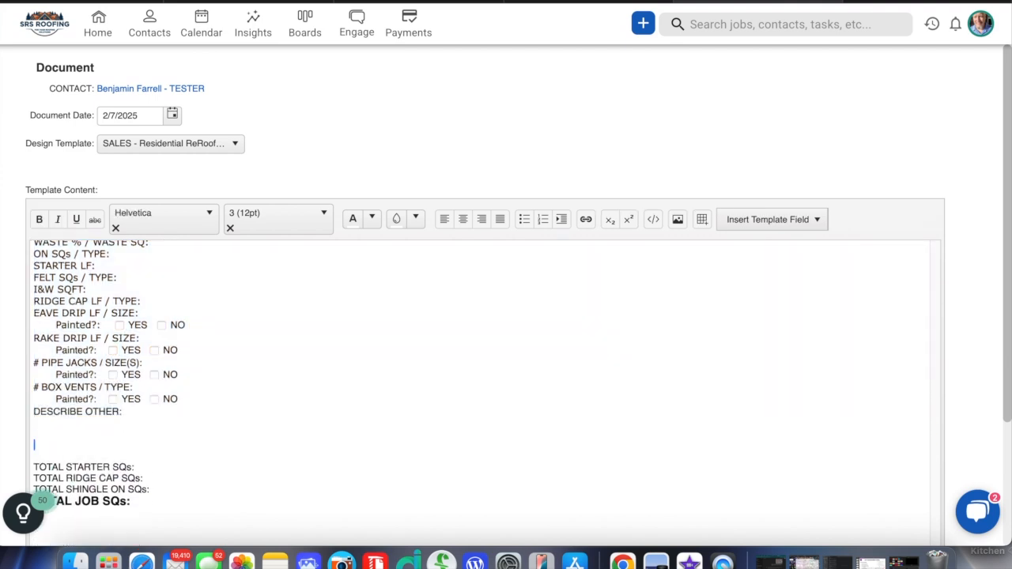
key(ctrl+v)
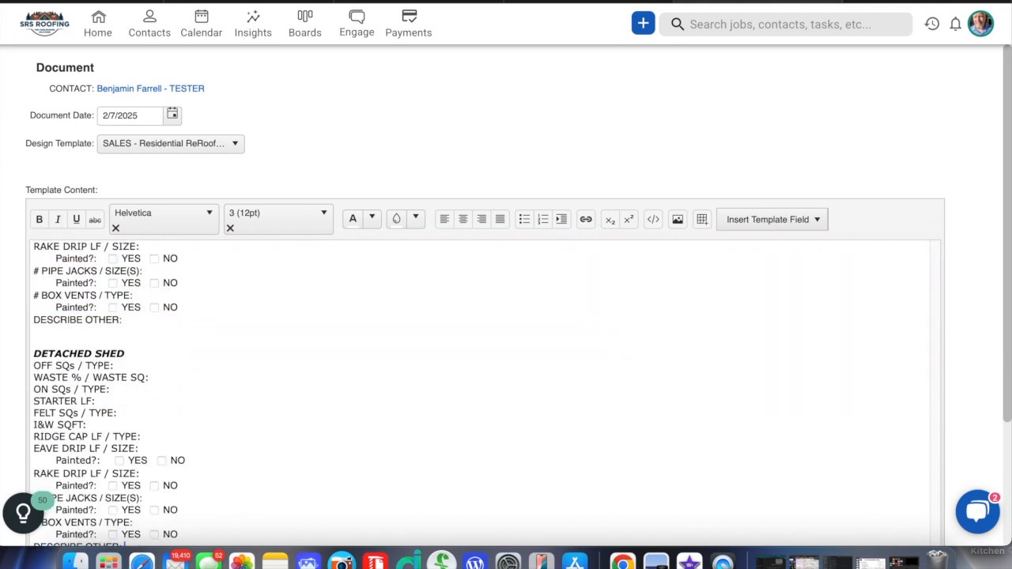
- Retitle the copied section "DETACHED SHED no.2" and add a blank line between it and the totals
click(155, 350)
text(no.2)
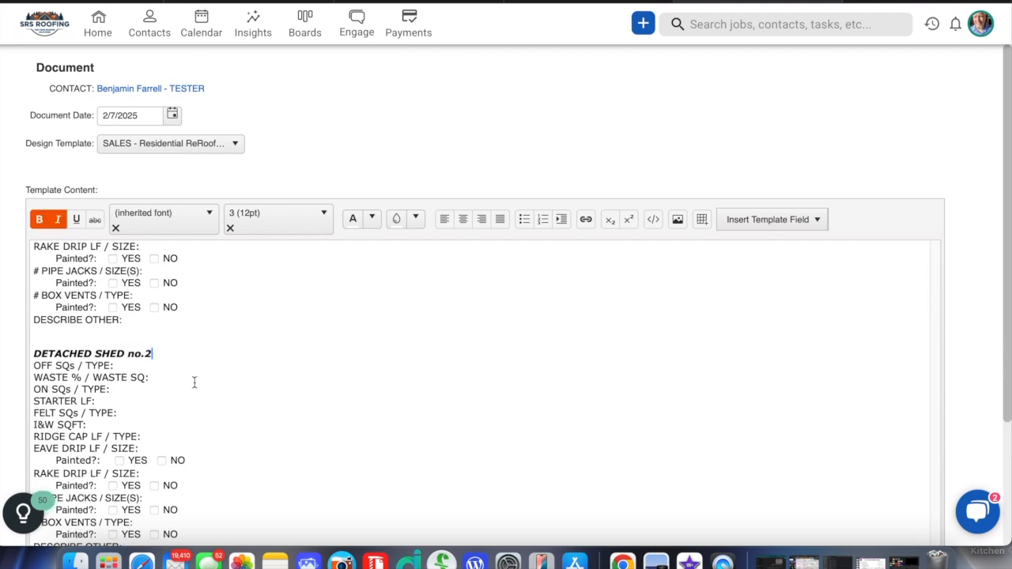
scroll(306, 437, down, 3)
click(305, 437)
key(Return)
- Fill in the MAIN DWELLING OFF SQs / TYPE line with "20 / 30yr comp" and move on to the WASTE line
scroll(135, 468, up, 1)
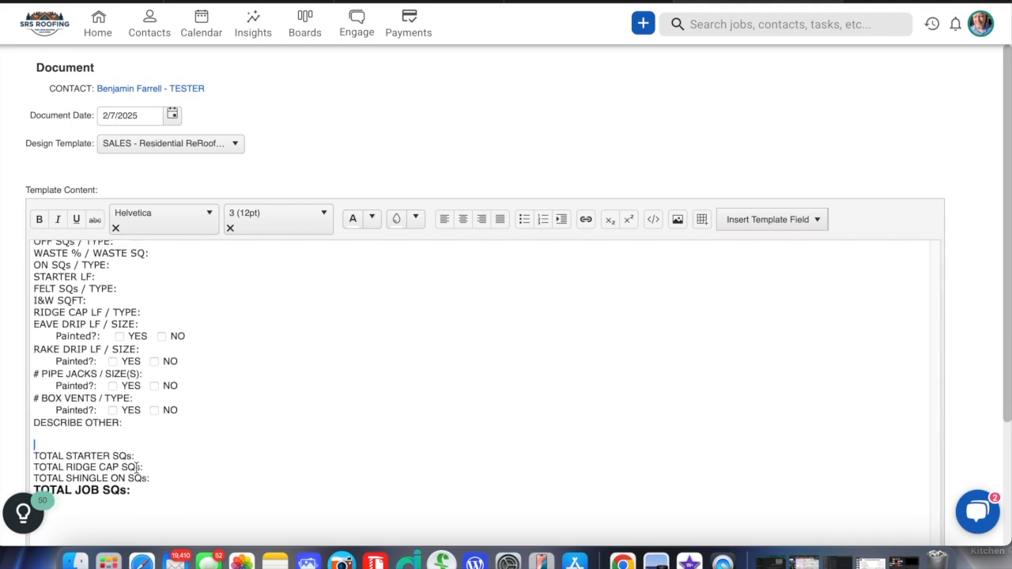
scroll(257, 421, up, 15)
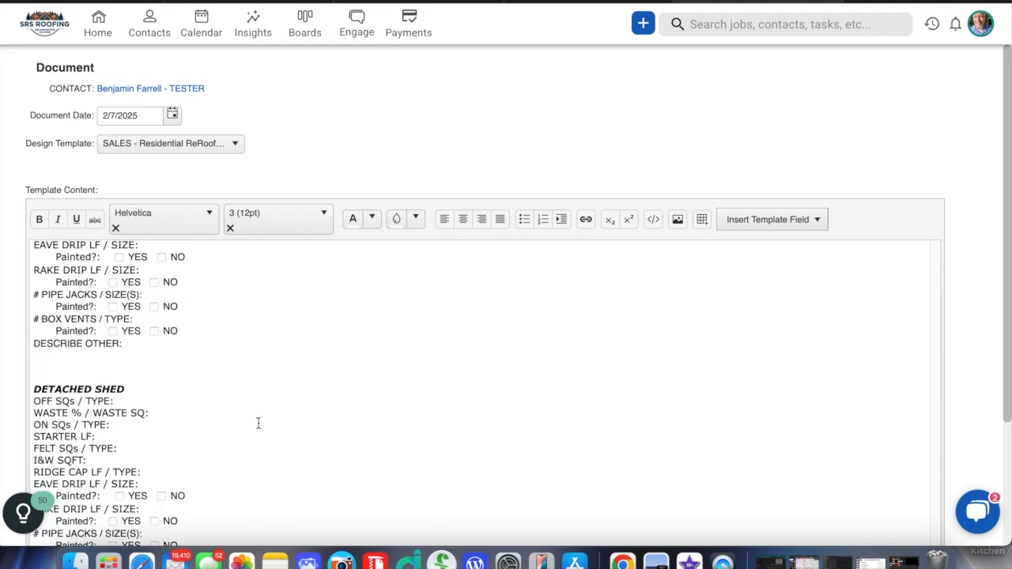
scroll(257, 422, up, 15)
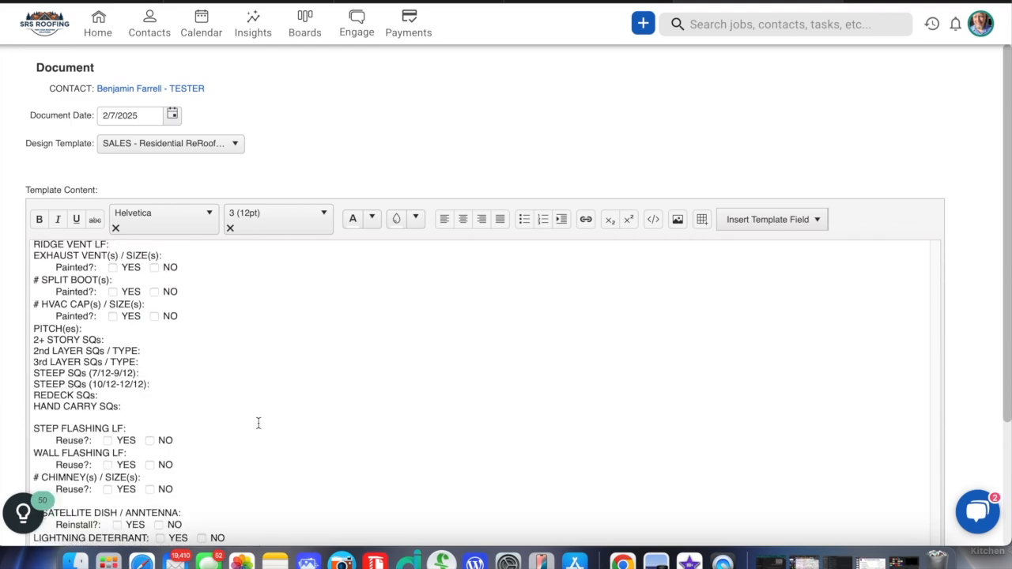
scroll(258, 423, up, 5)
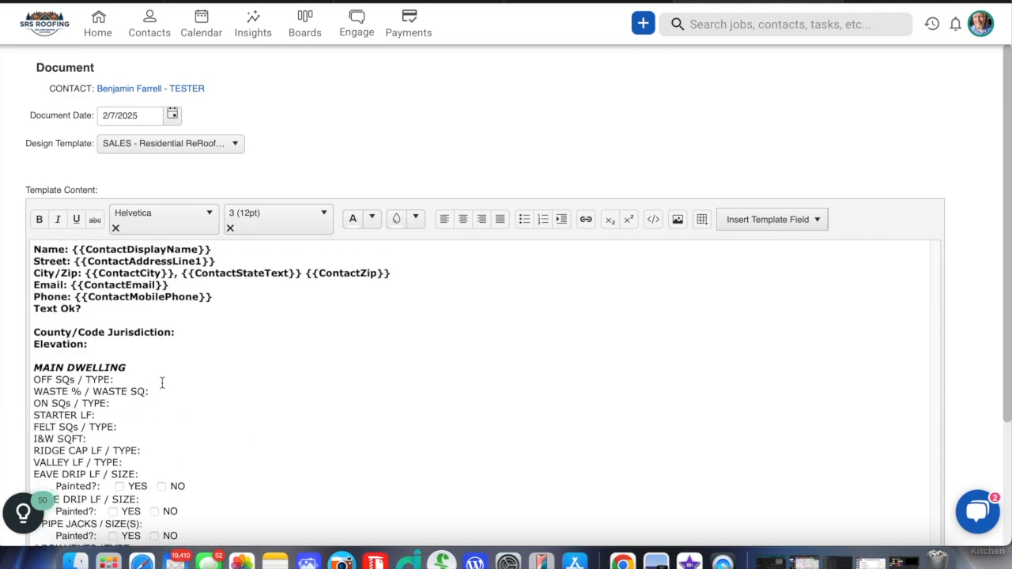
click(167, 379)
text(20)
text( /)
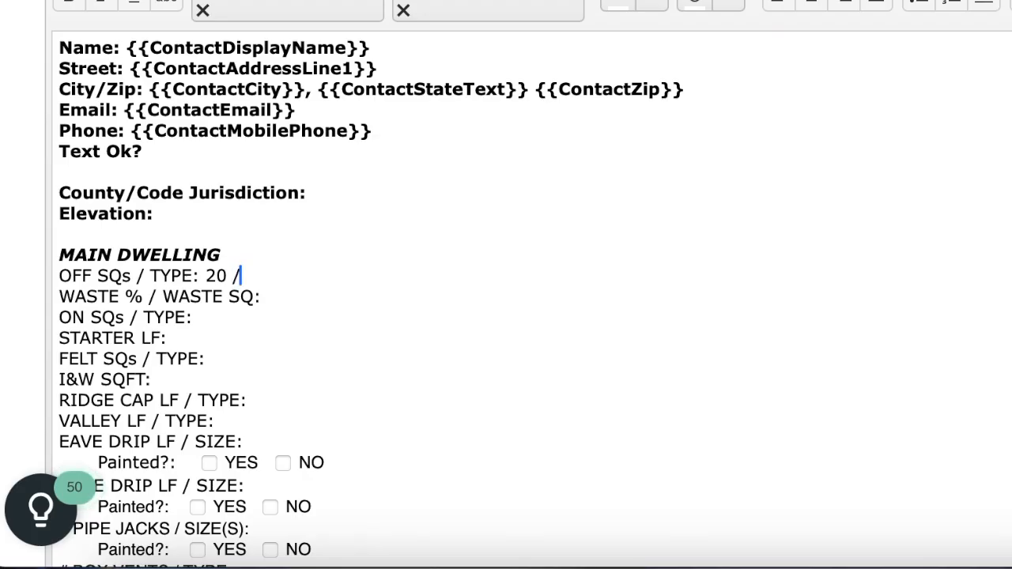
text( 30yr comp)
click(374, 292)
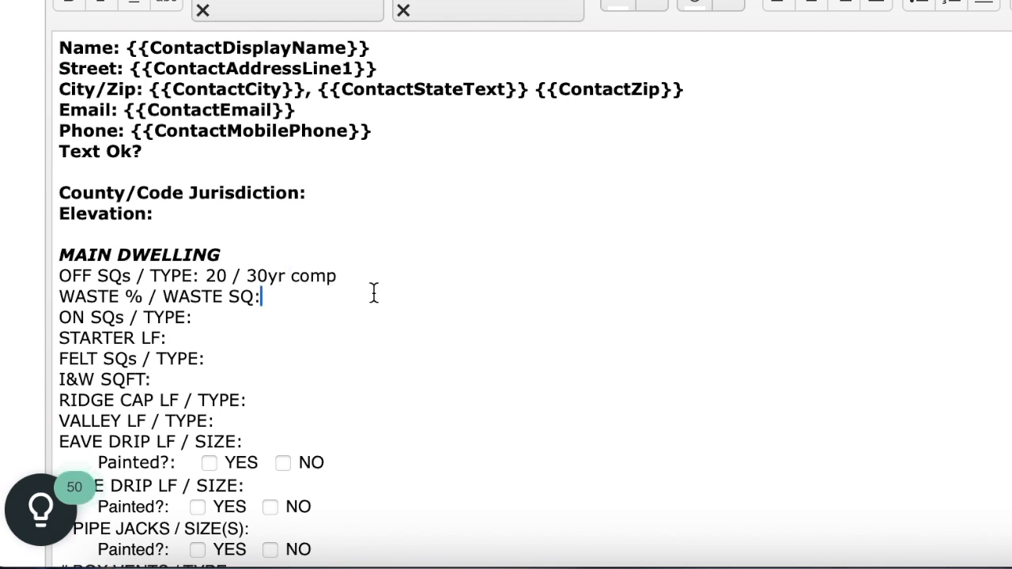
- Fill in the MAIN DWELLING lines: WASTE "10%", ON SQs / TYPE "24" and STARTER LF "250"
text(10%)
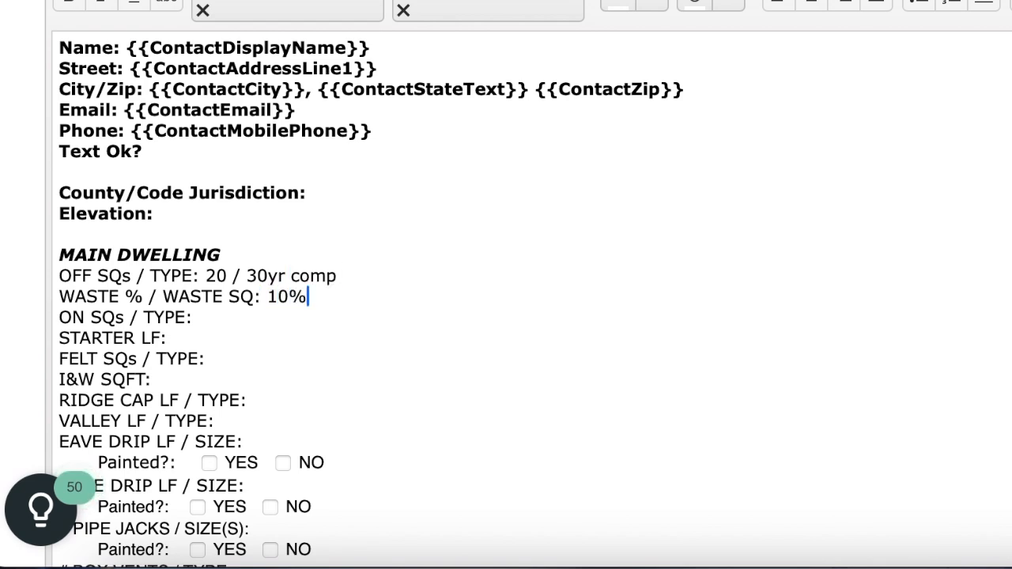
click(305, 323)
text(24)
click(324, 336)
text(250)
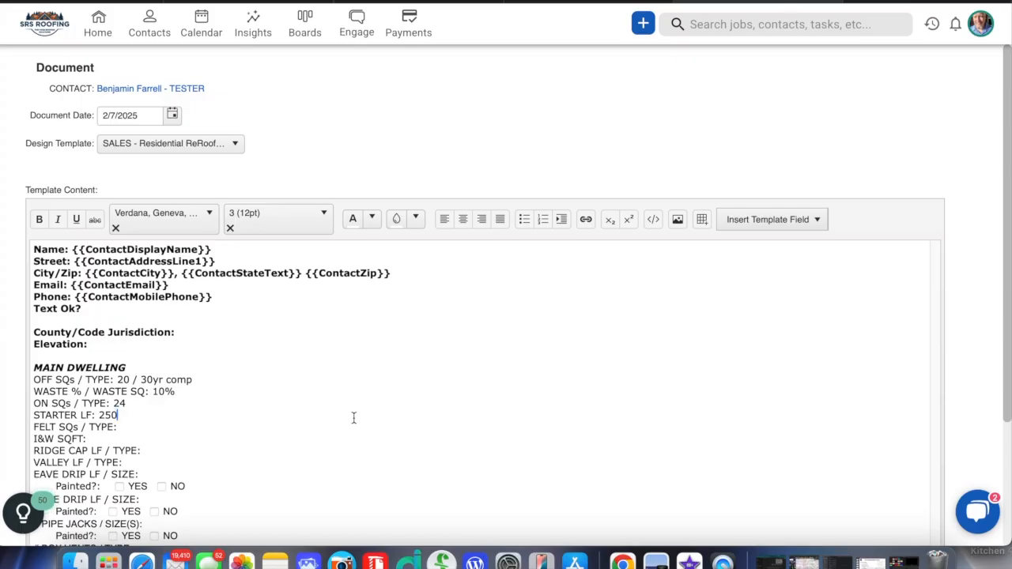
- Create the document from the filled-in takeoff template and look over its generated first page
scroll(353, 417, down, 15)
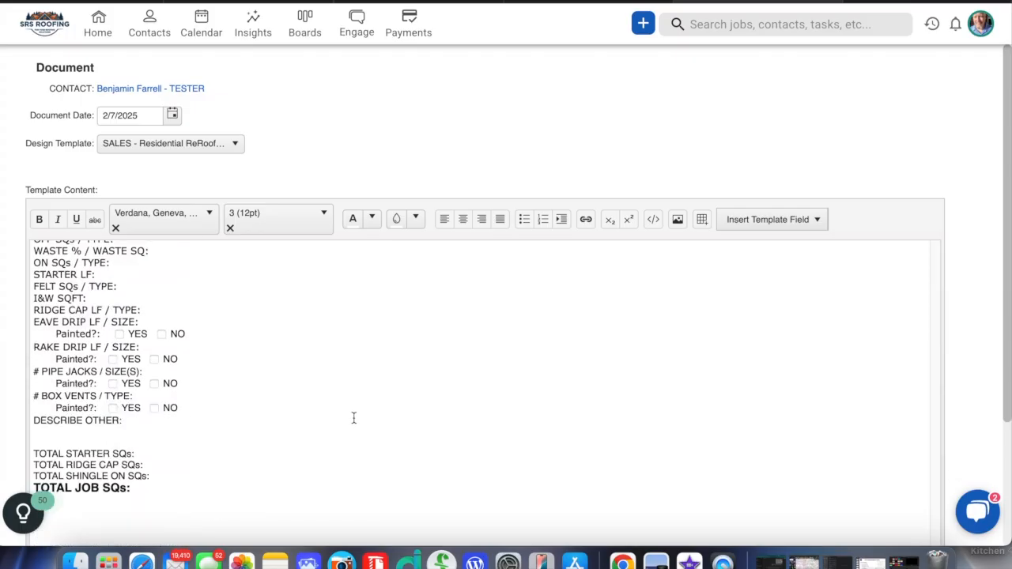
scroll(354, 417, down, 5)
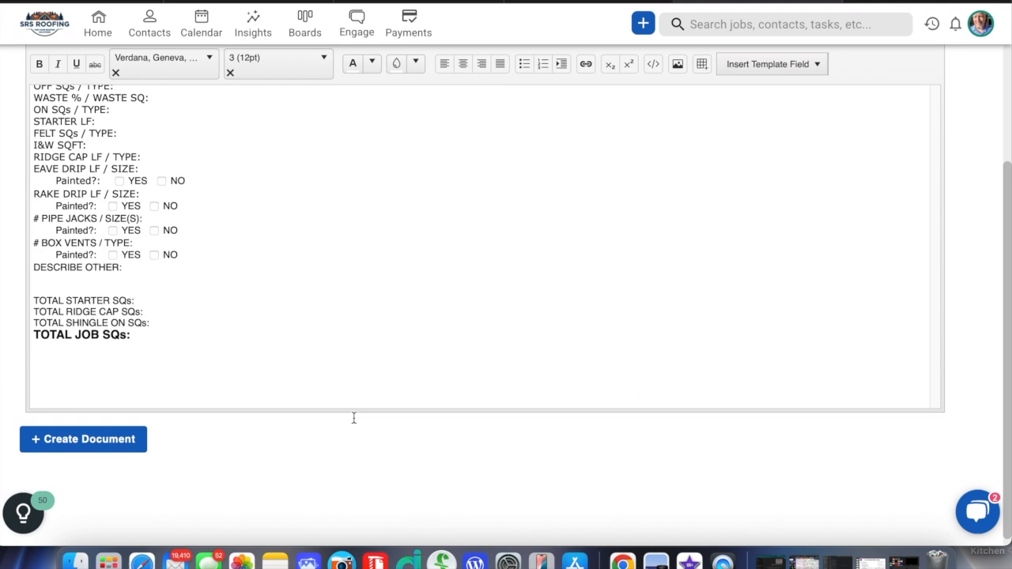
click(108, 434)
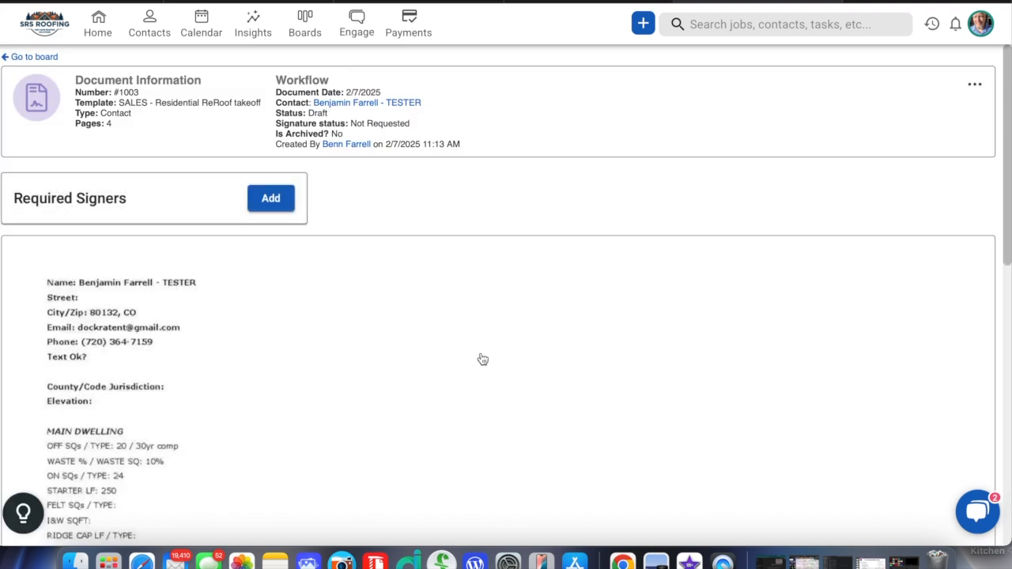
scroll(482, 360, down, 10)
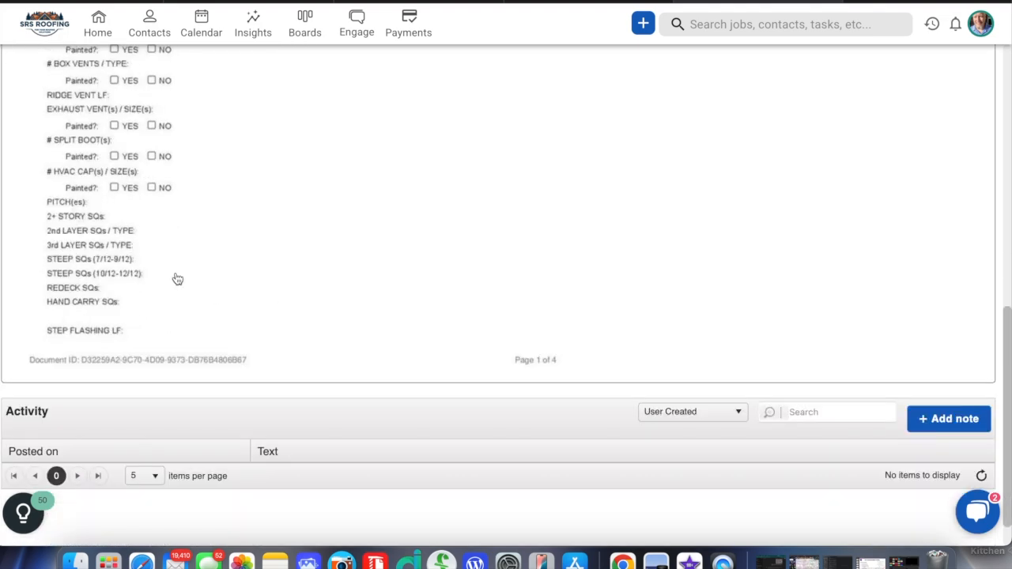
scroll(452, 226, up, 1)
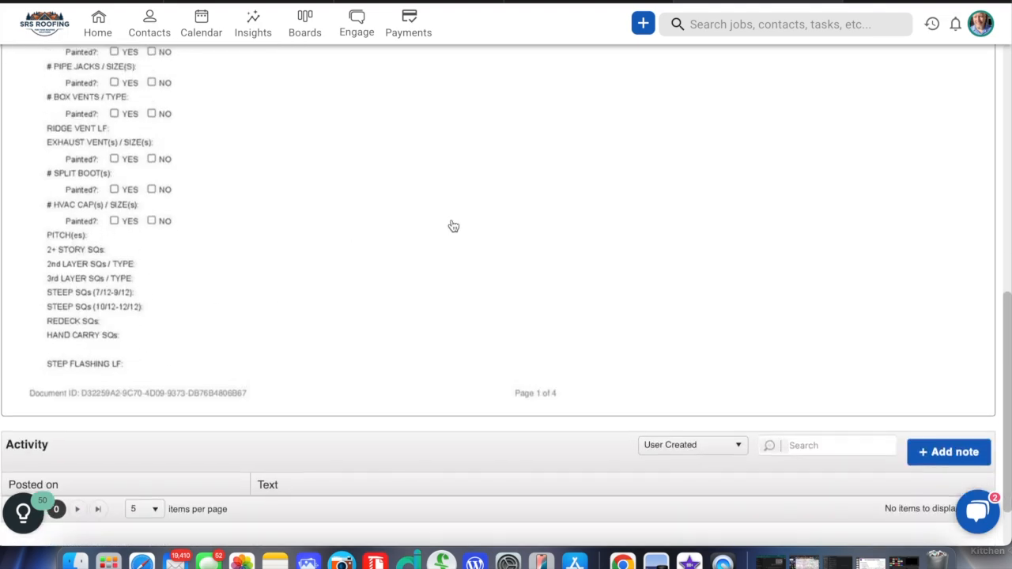
scroll(451, 226, up, 10)
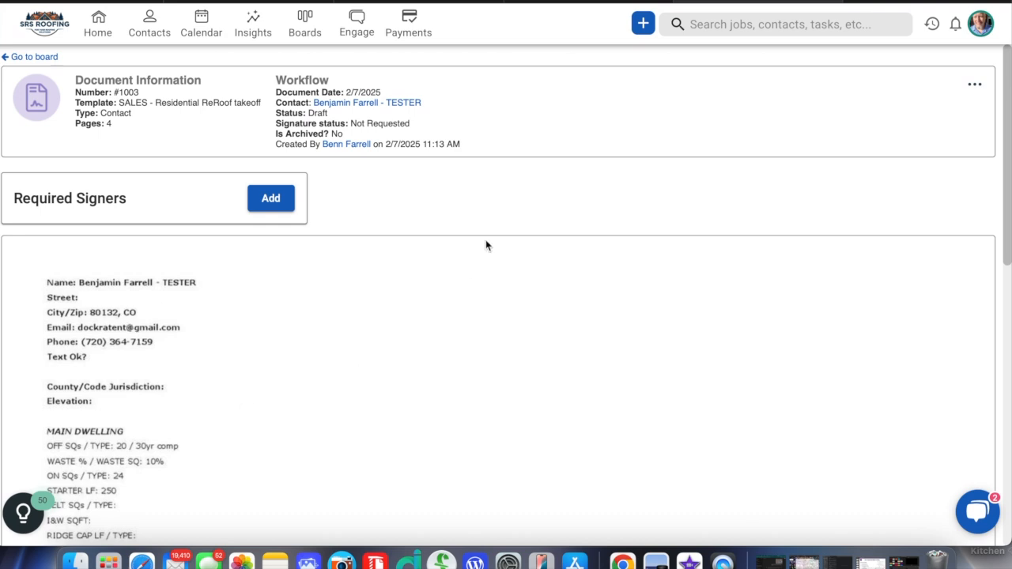
- Go to the linked contact's record and open the draft Residential ReRoof takeoff document for editing
click(413, 103)
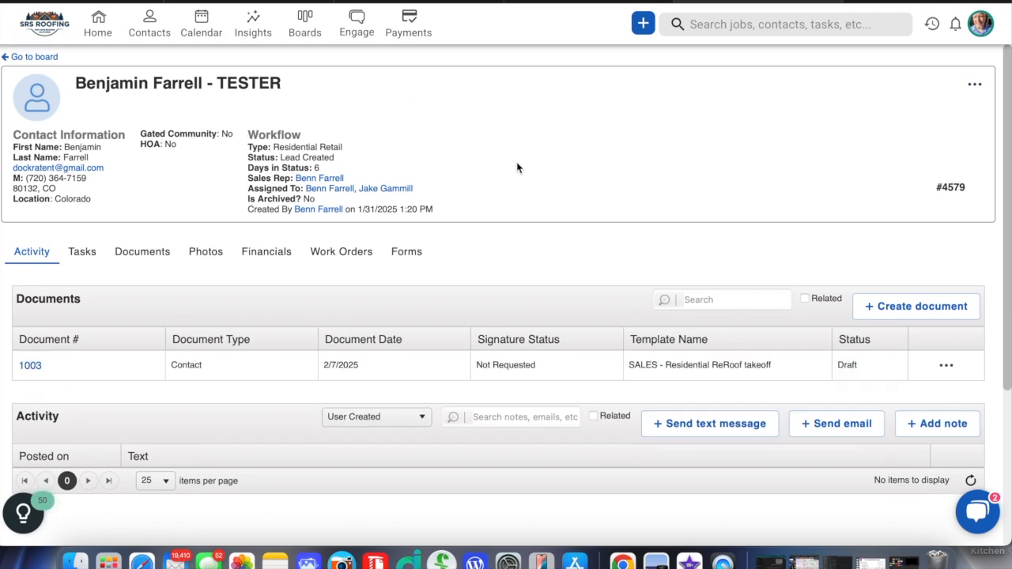
scroll(30, 252, down, 1)
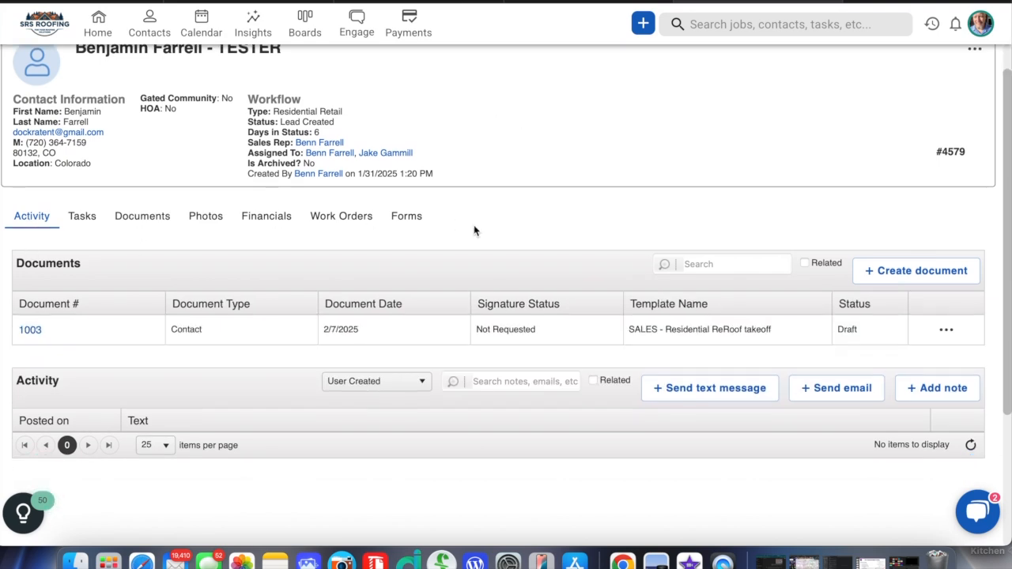
scroll(474, 230, down, 2)
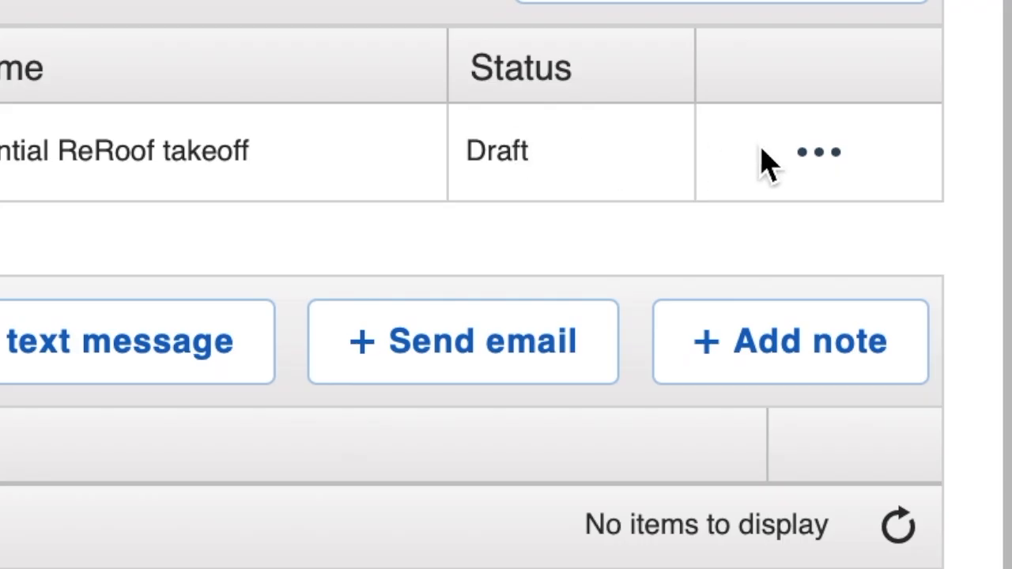
click(820, 154)
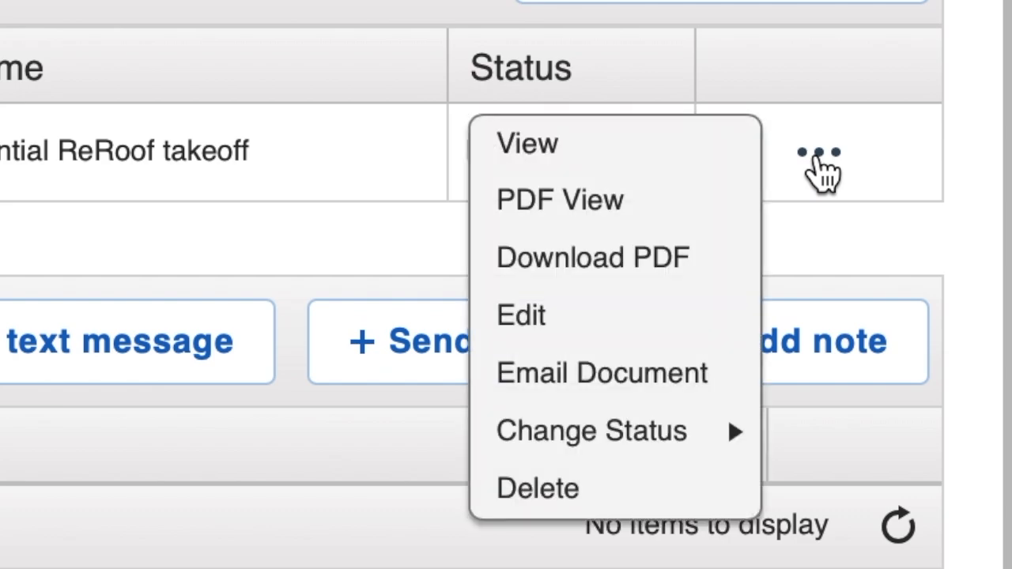
click(558, 324)
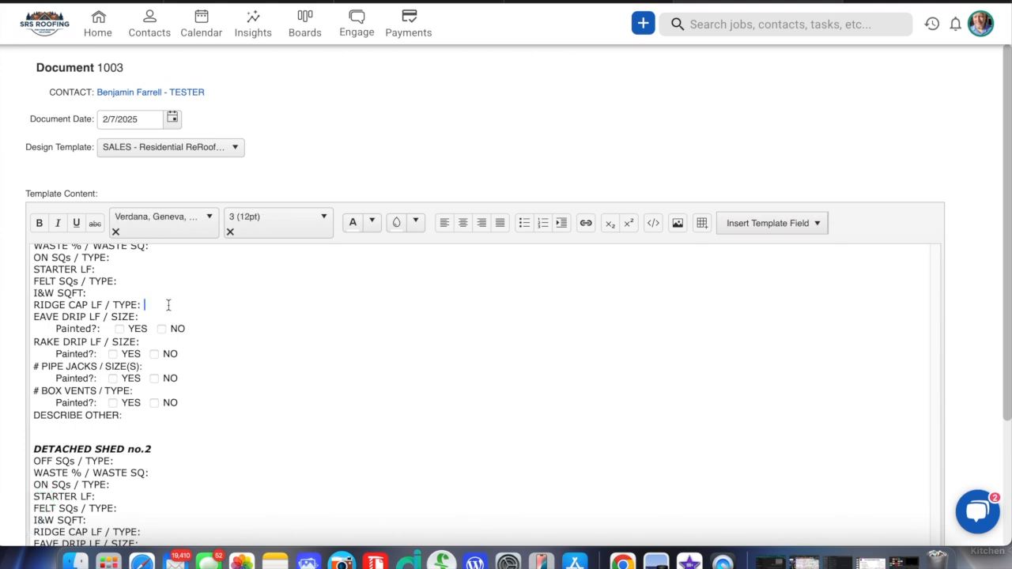
- Enter "45" on the RIDGE CAP LF / TYPE line of the section above DETACHED SHED no.2 and save the document
text(45)
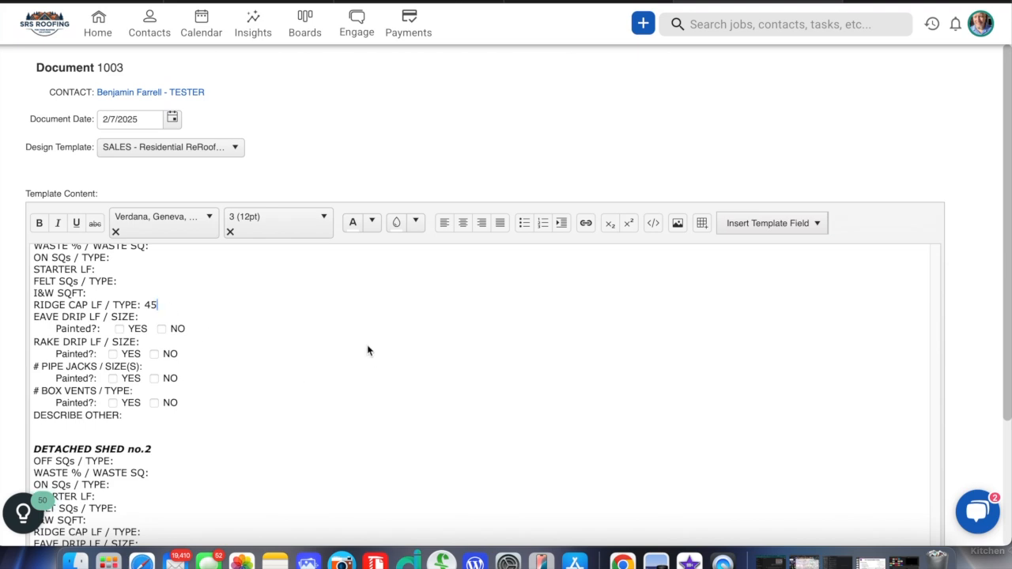
scroll(384, 133, down, 1)
scroll(384, 133, down, 4)
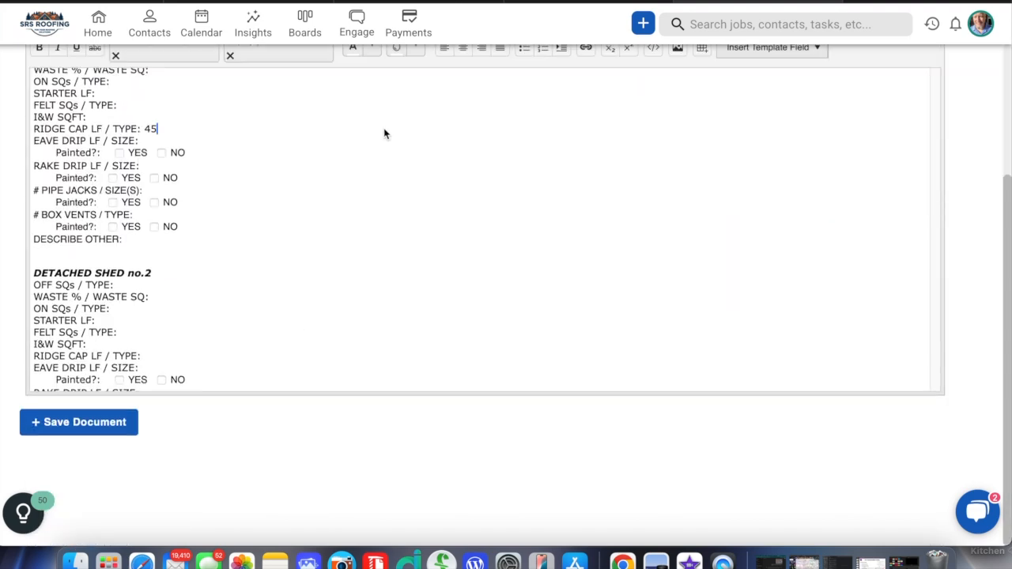
click(96, 433)
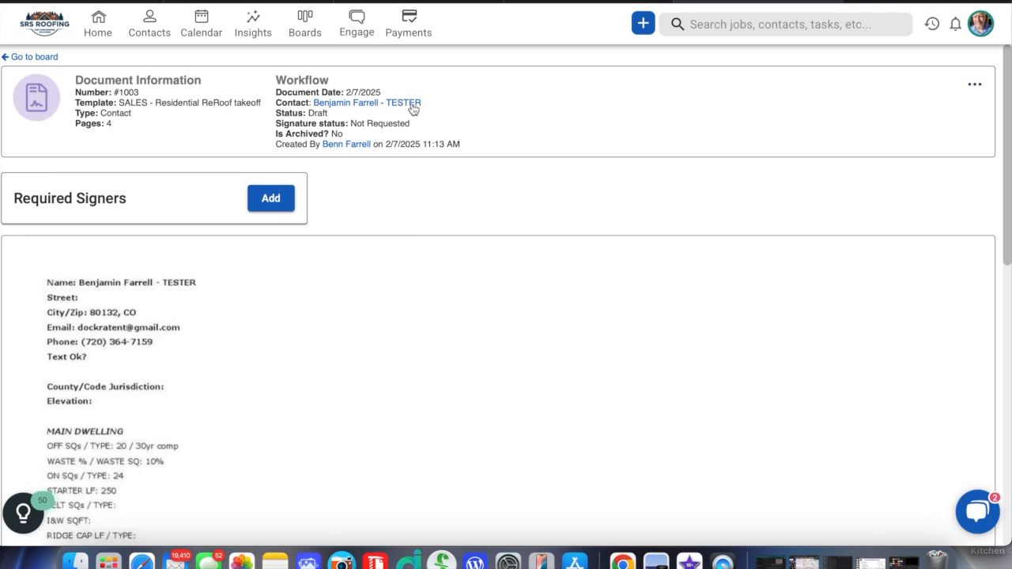
- Return to the contact's record, preview the takeoff PDF among its stored documents, and close the preview
click(412, 103)
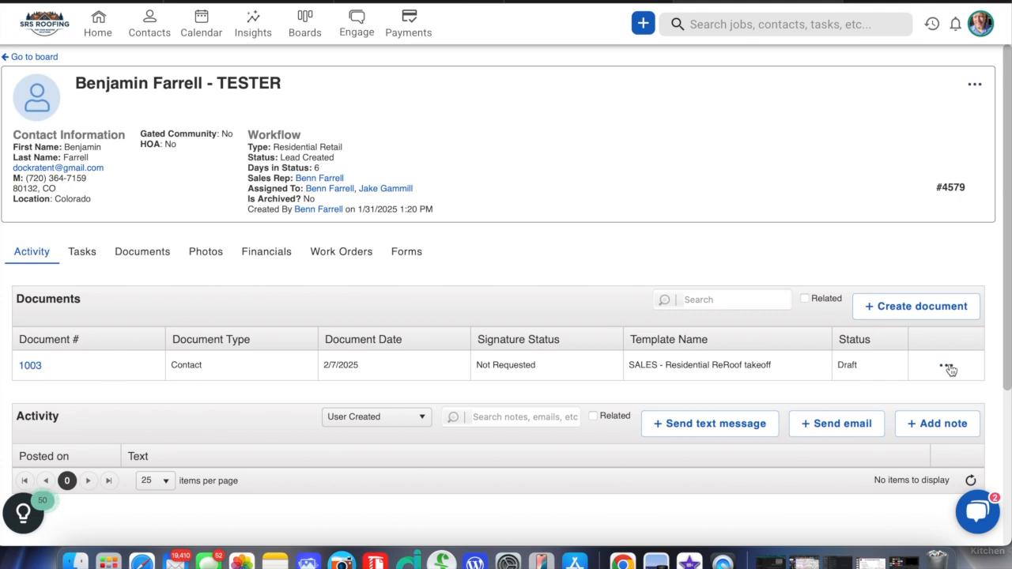
click(142, 253)
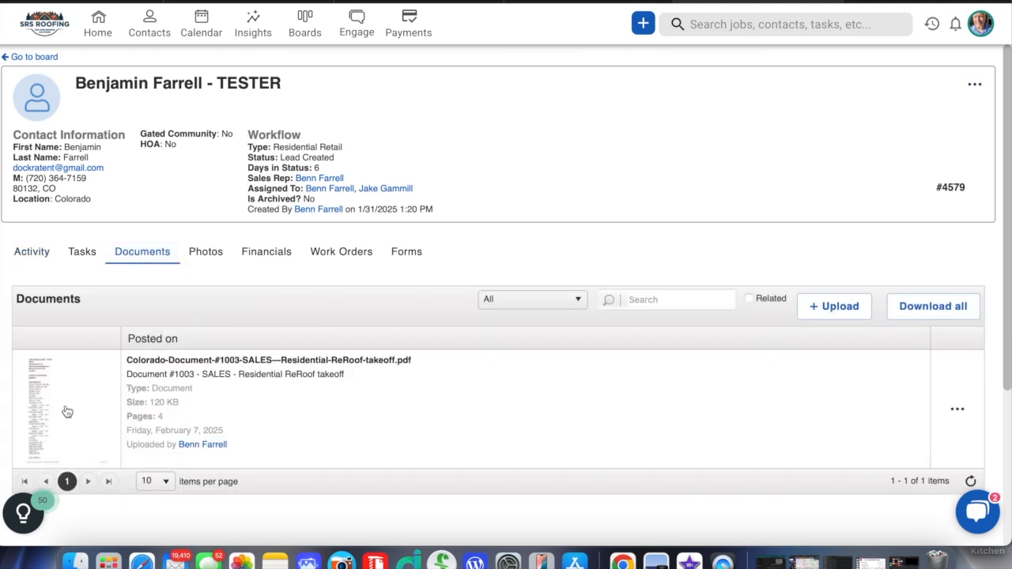
click(67, 411)
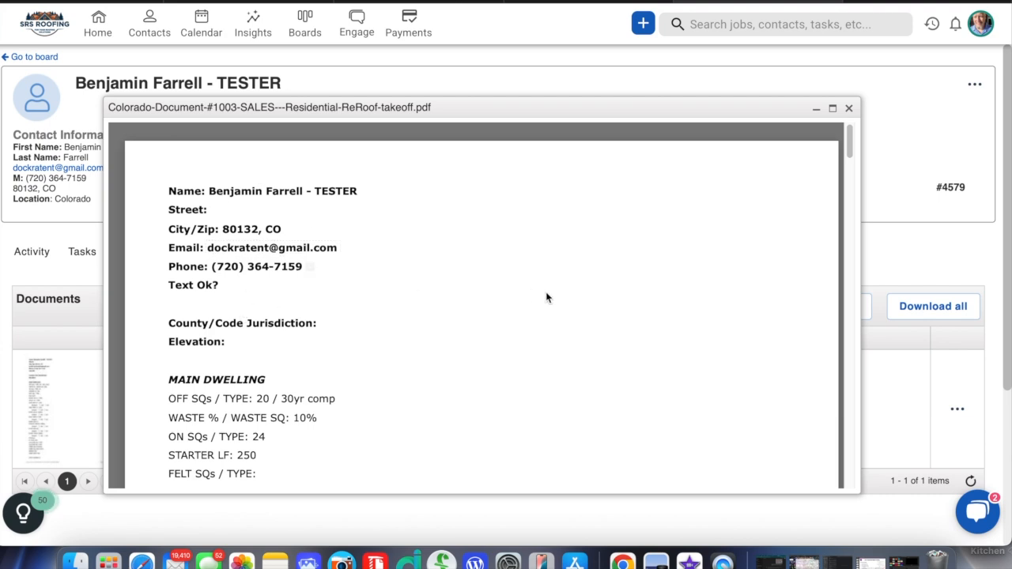
click(849, 109)
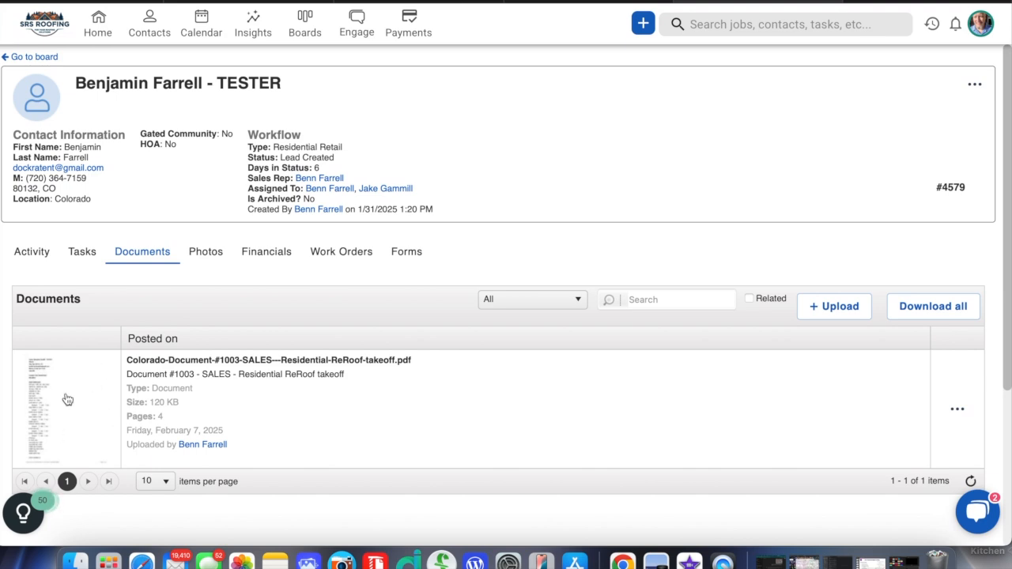
- Check which details of the takeoff PDF attachment can be edited, and close them without changes
click(957, 410)
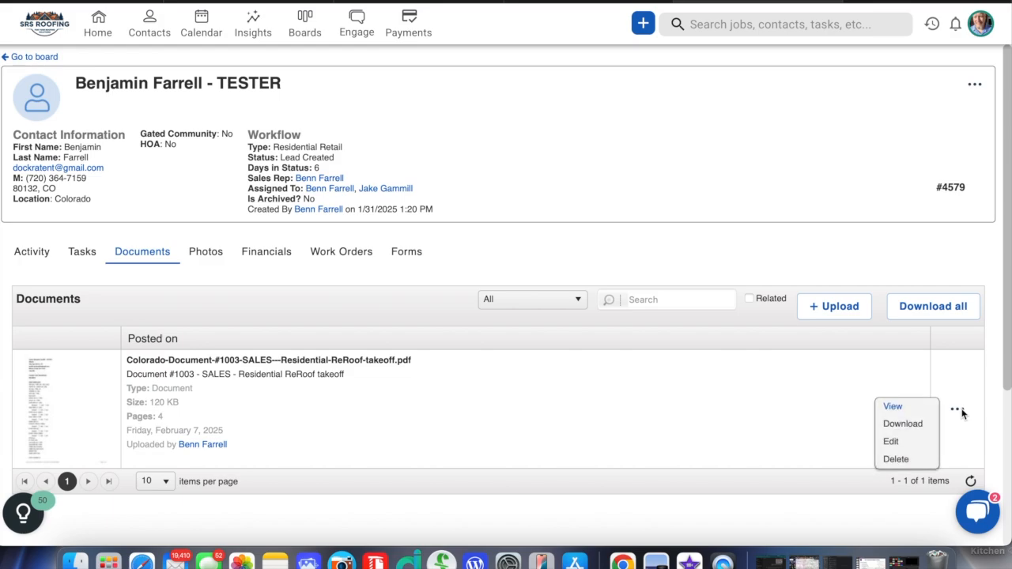
click(900, 445)
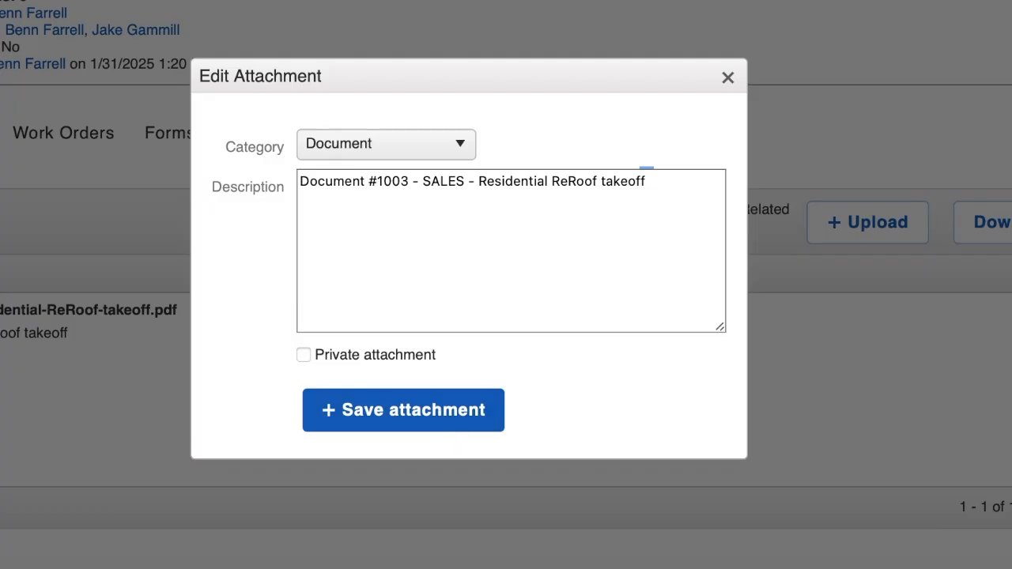
click(728, 78)
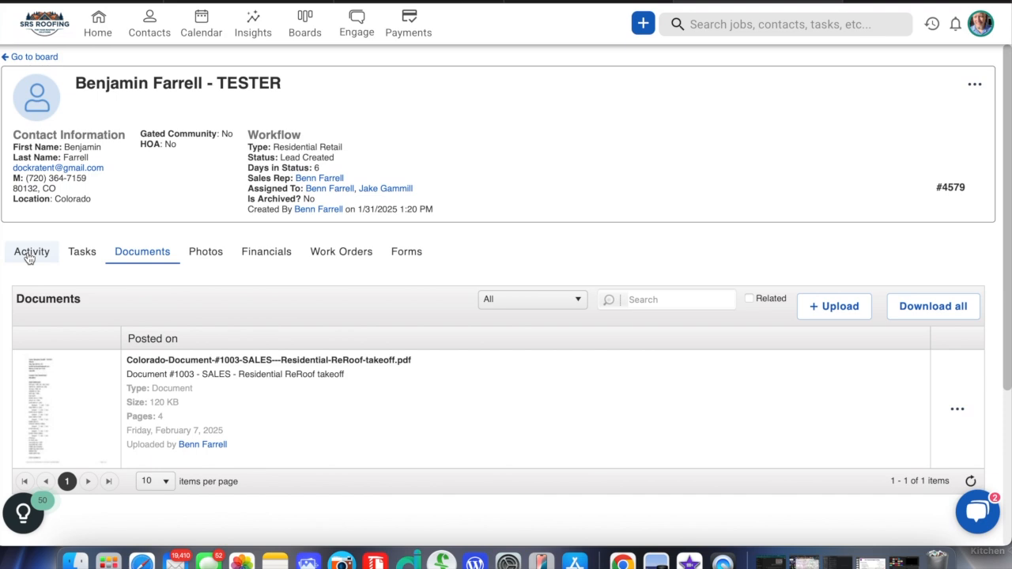
- Go back to the contact's activity overview and look over its documents and activity lists
click(30, 253)
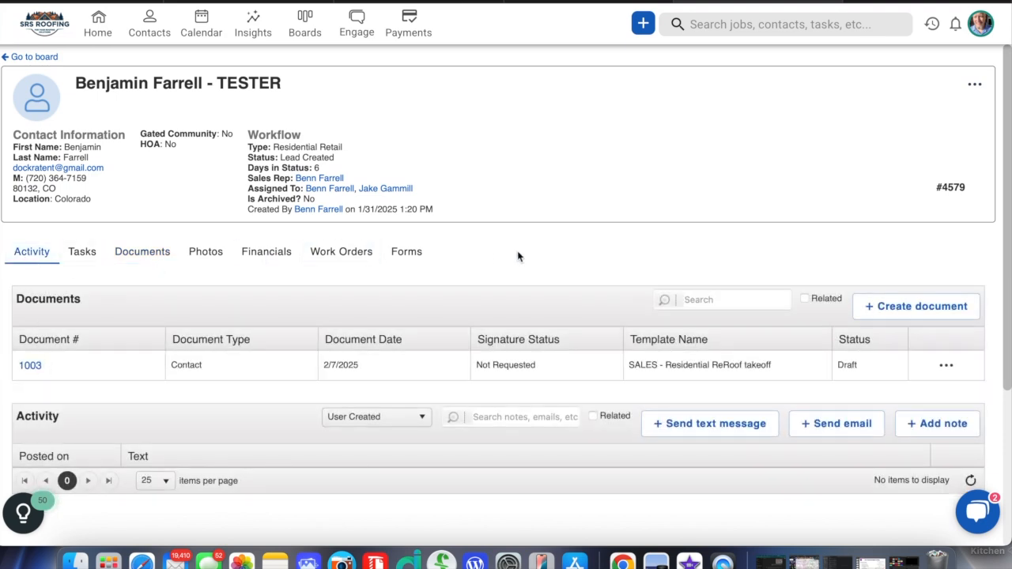
scroll(518, 257, down, 3)
scroll(518, 256, up, 3)
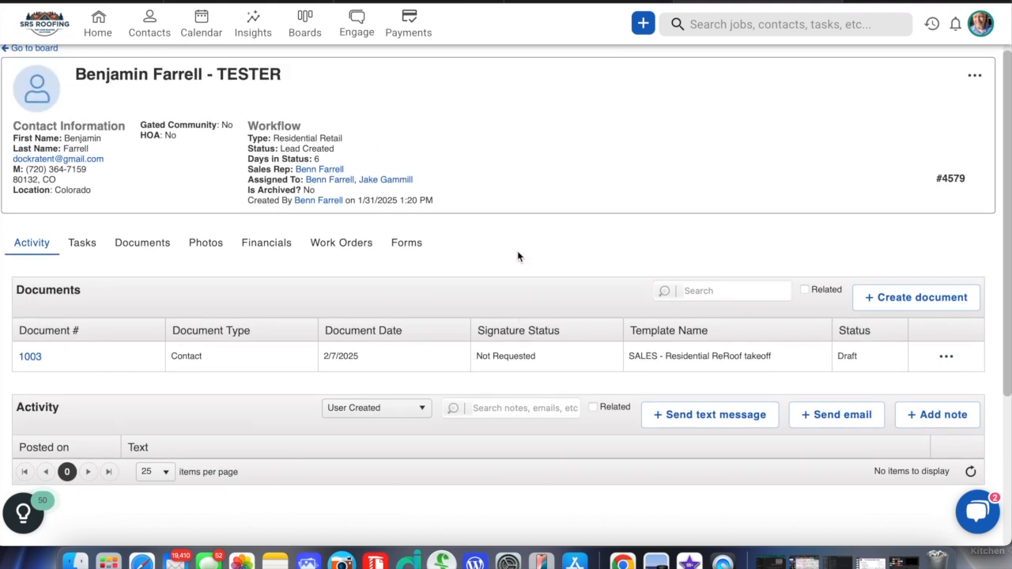